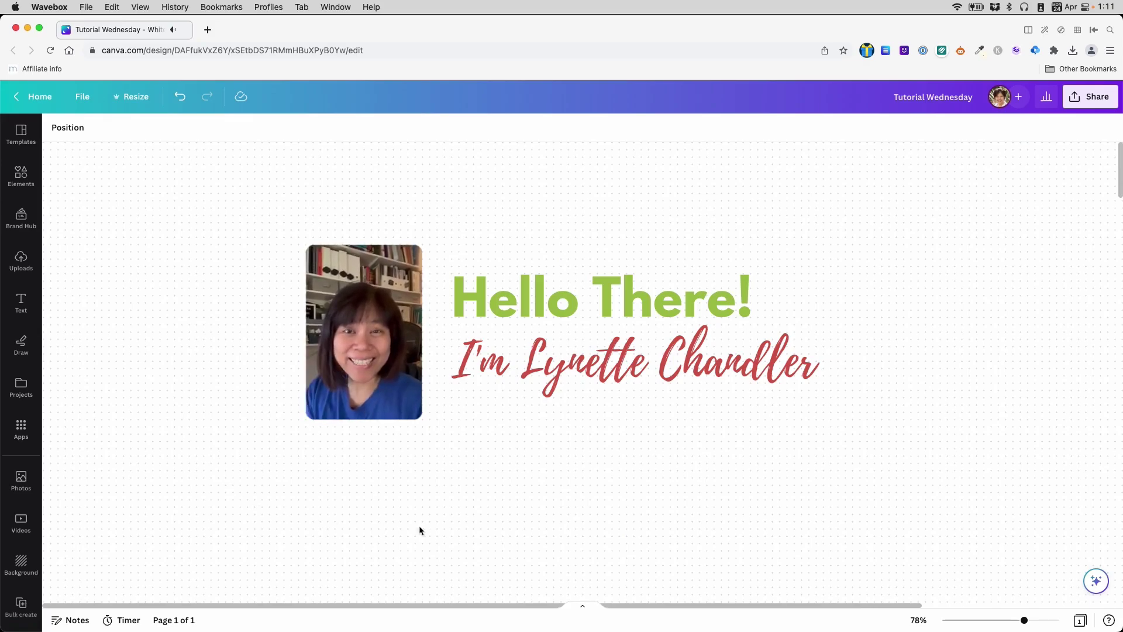
# Go through the Canva whiteboard from the greeting to the PDF-to-PowerPoint title and the crossed-out padlock illustration.
pyautogui.moveTo(546, 527); pyautogui.dragTo(520, 221)
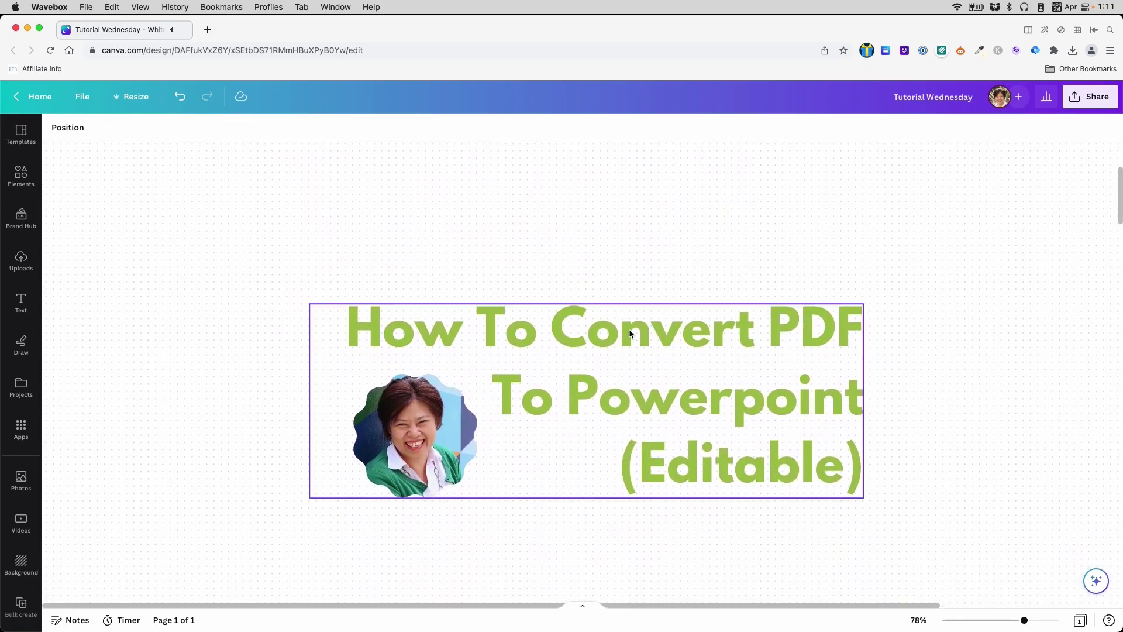
pyautogui.moveTo(992, 379); pyautogui.dragTo(988, 354)
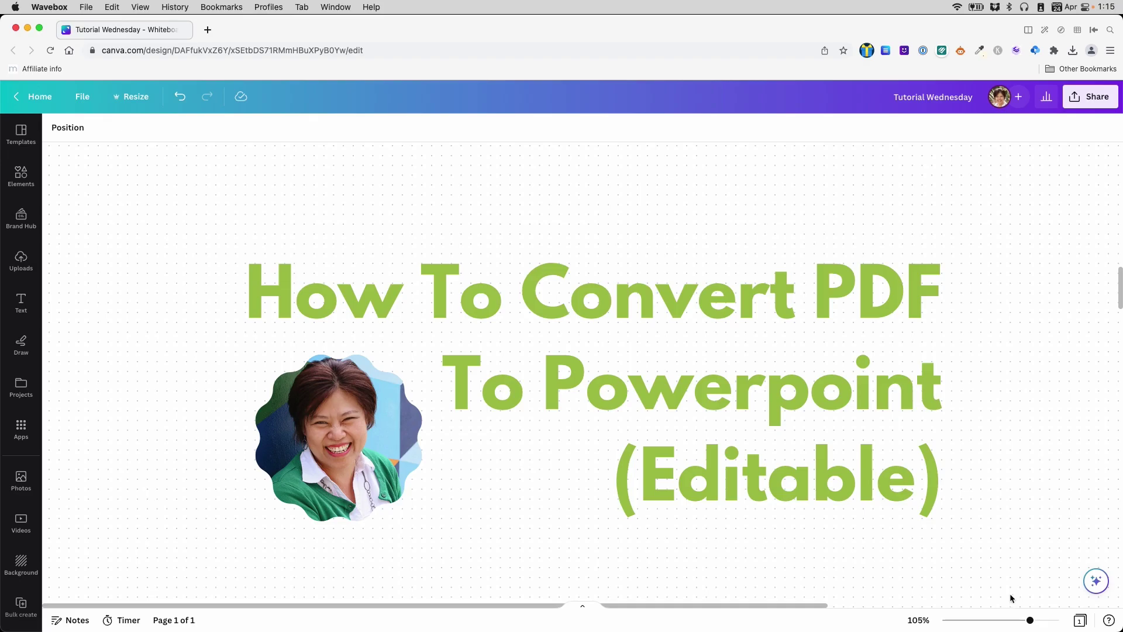
pyautogui.moveTo(1028, 574); pyautogui.dragTo(1028, 178)
pyautogui.moveTo(539, 429); pyautogui.dragTo(797, 377)
pyautogui.moveTo(610, 456); pyautogui.dragTo(626, 309)
pyautogui.moveTo(791, 360); pyautogui.dragTo(556, 262)
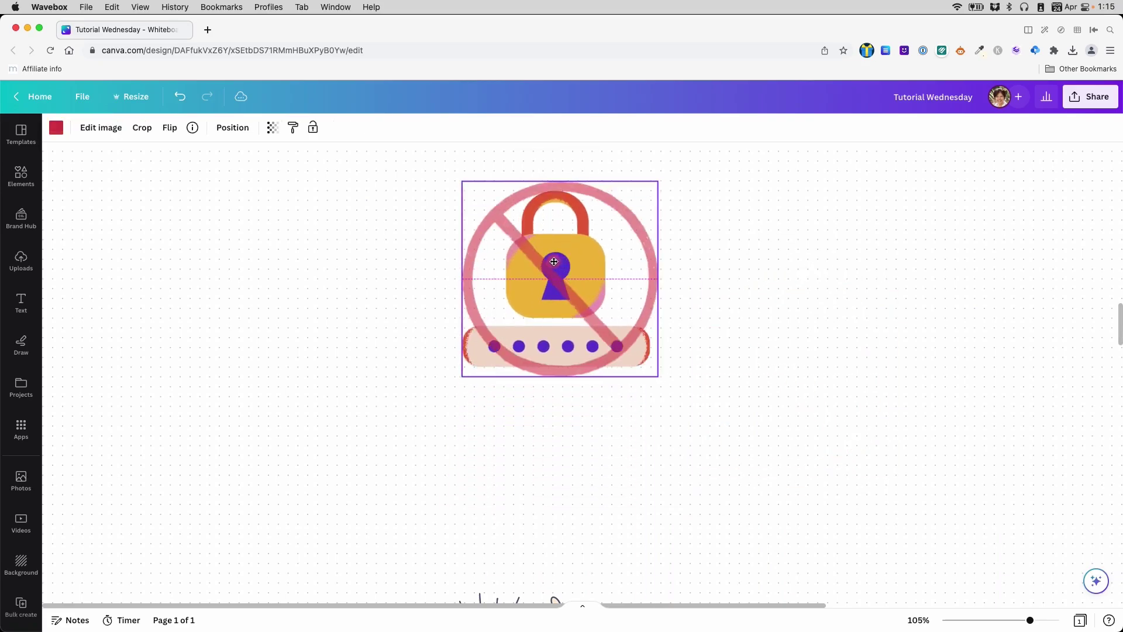
pyautogui.click(712, 376)
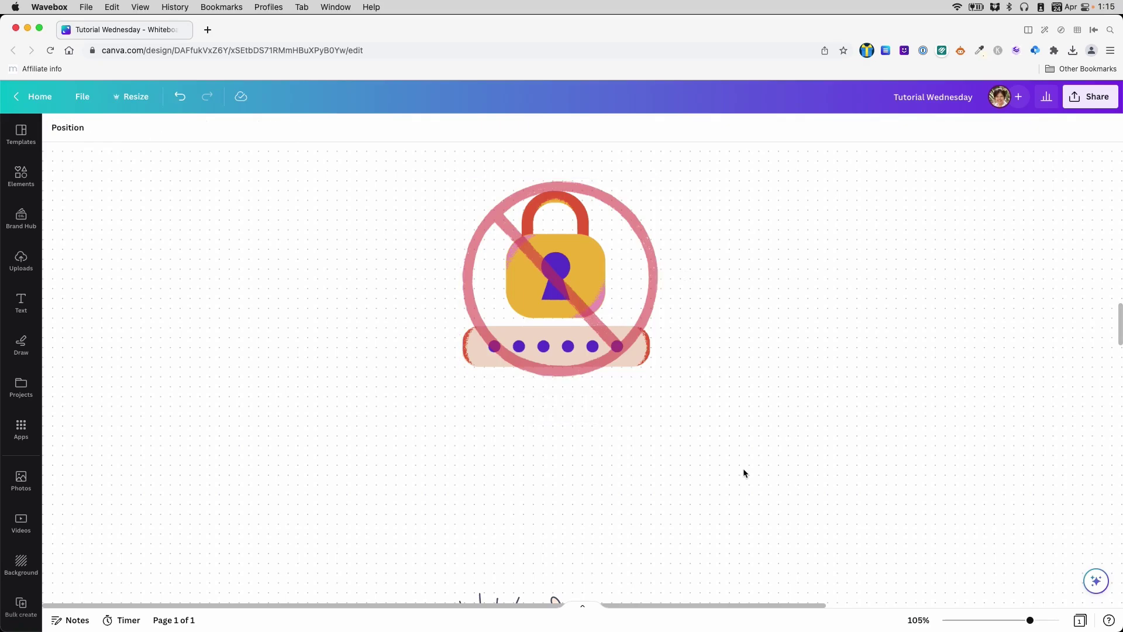
pyautogui.moveTo(743, 470); pyautogui.dragTo(749, 87)
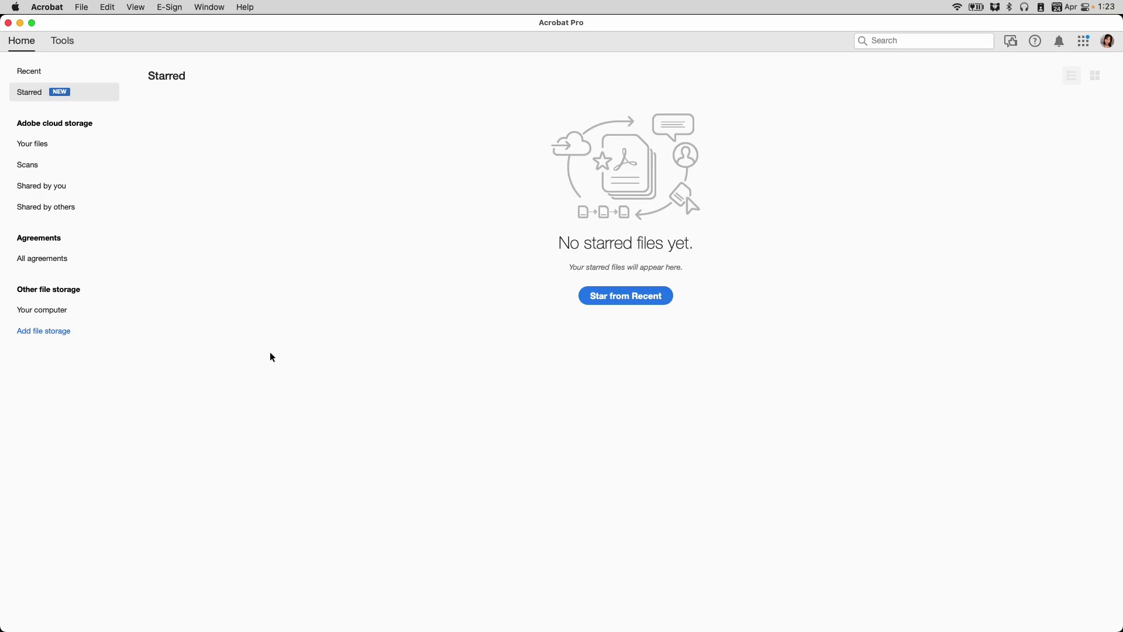
# Open PPC Jumpstart Letter size.pdf from the PDF folder in Acrobat Pro.
pyautogui.click(85, 11)
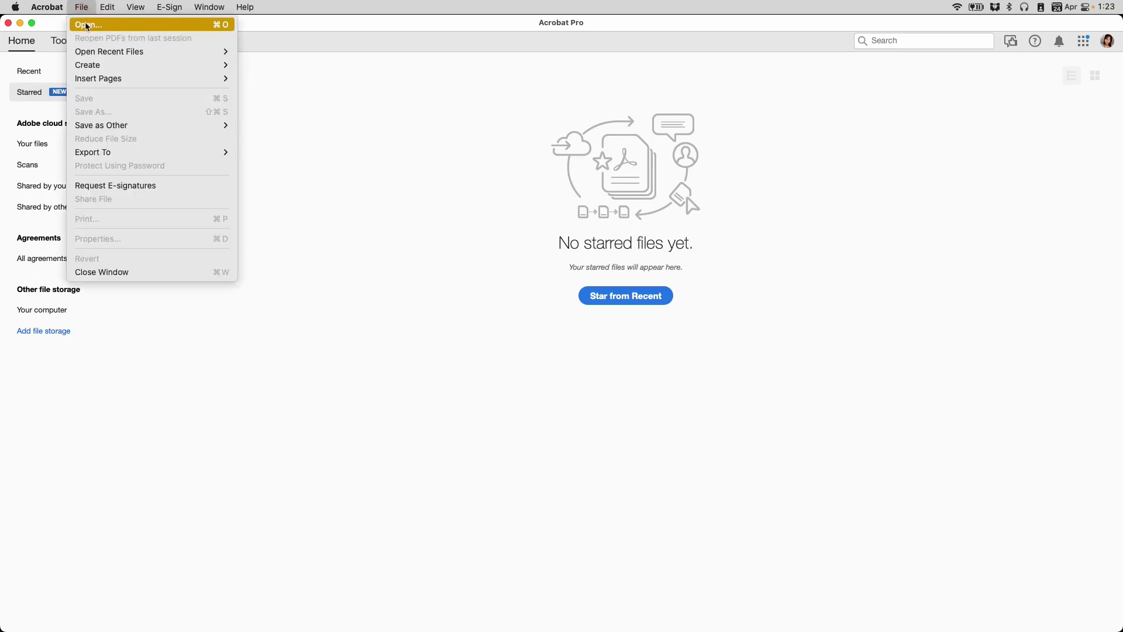
pyautogui.click(88, 25)
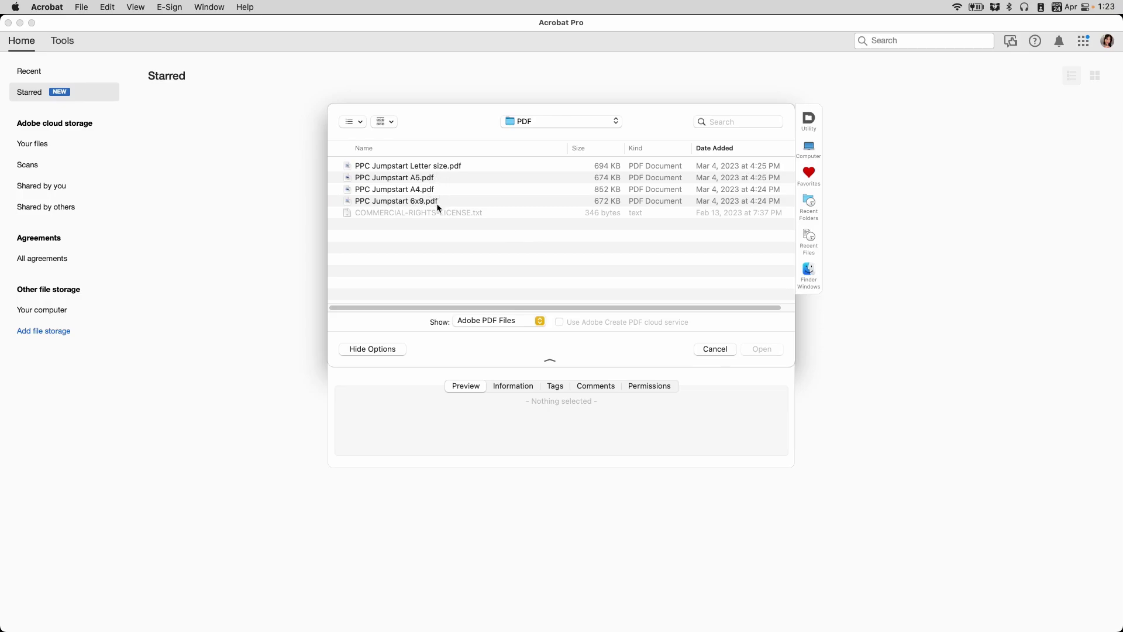
pyautogui.click(442, 167)
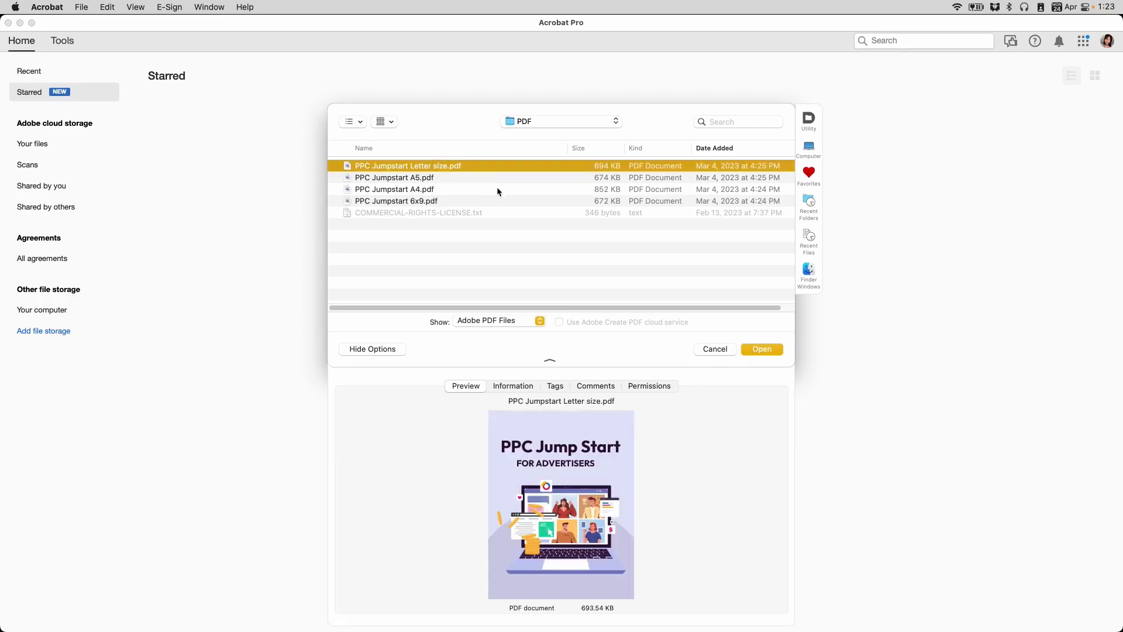
pyautogui.click(758, 351)
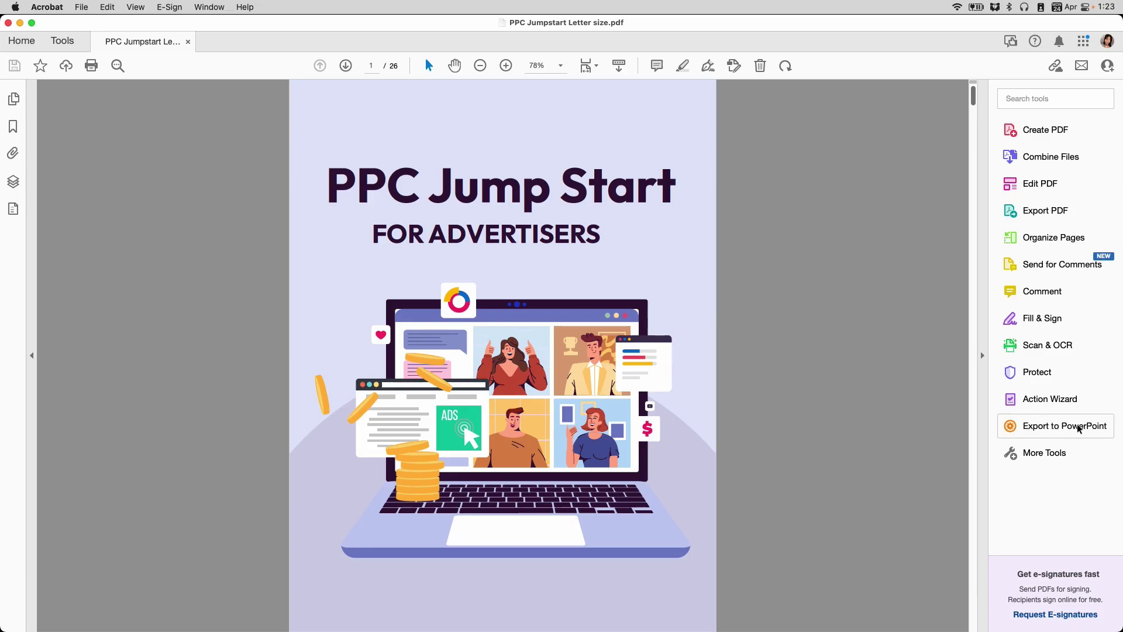
# Export the PDF as a PowerPoint presentation, saving it as PPC Jumpstart Letter size.pptx in the PDF folder.
pyautogui.click(1075, 428)
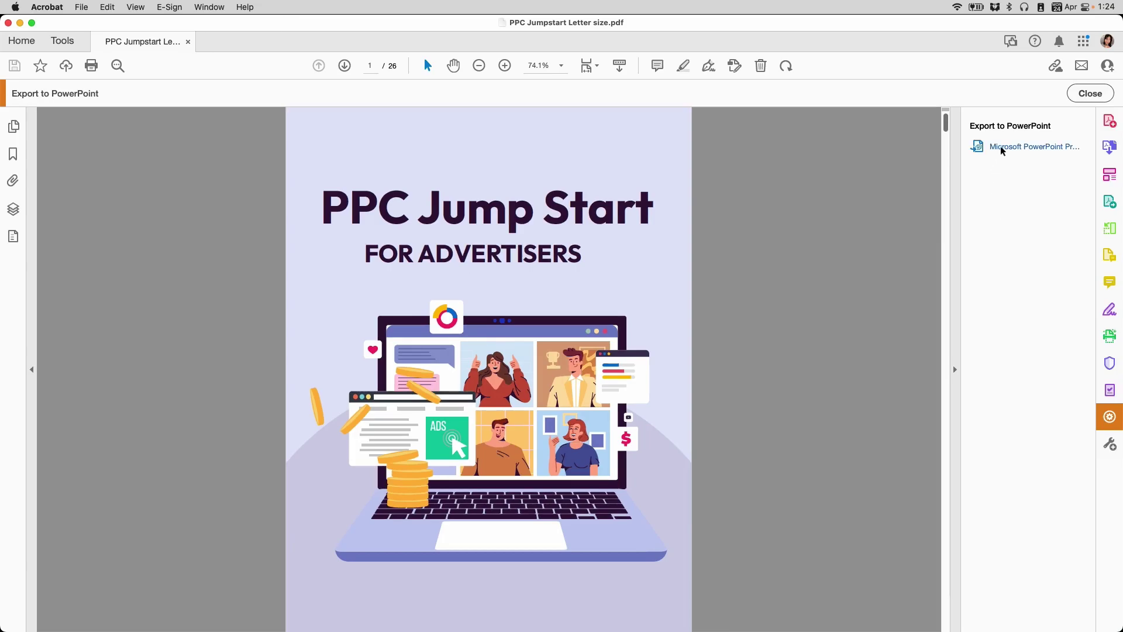
pyautogui.click(1002, 147)
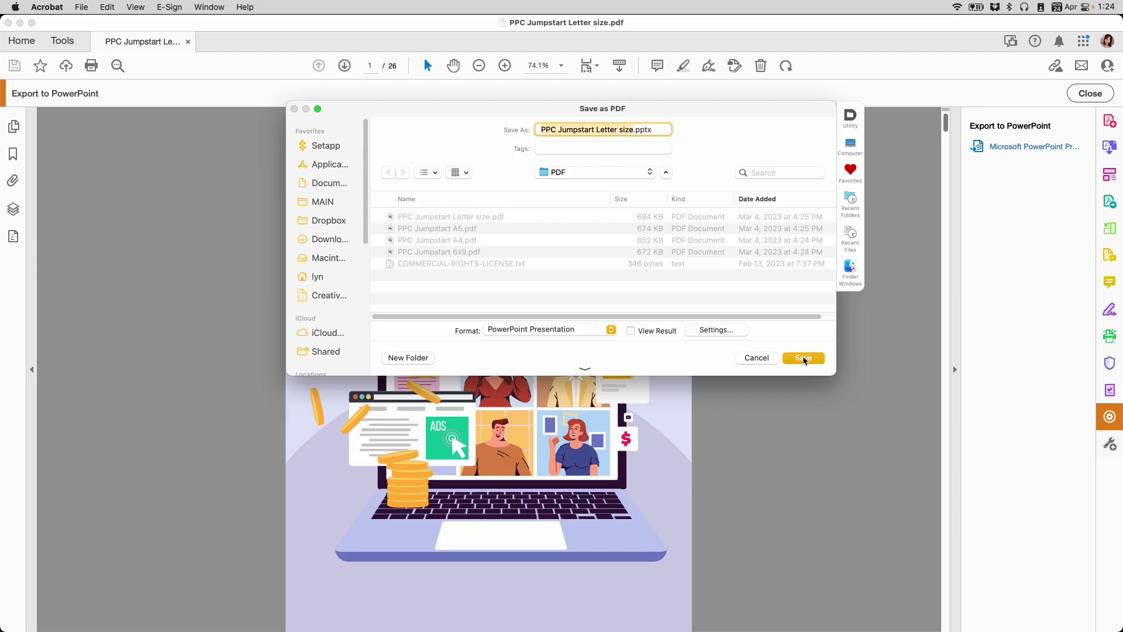
pyautogui.click(805, 360)
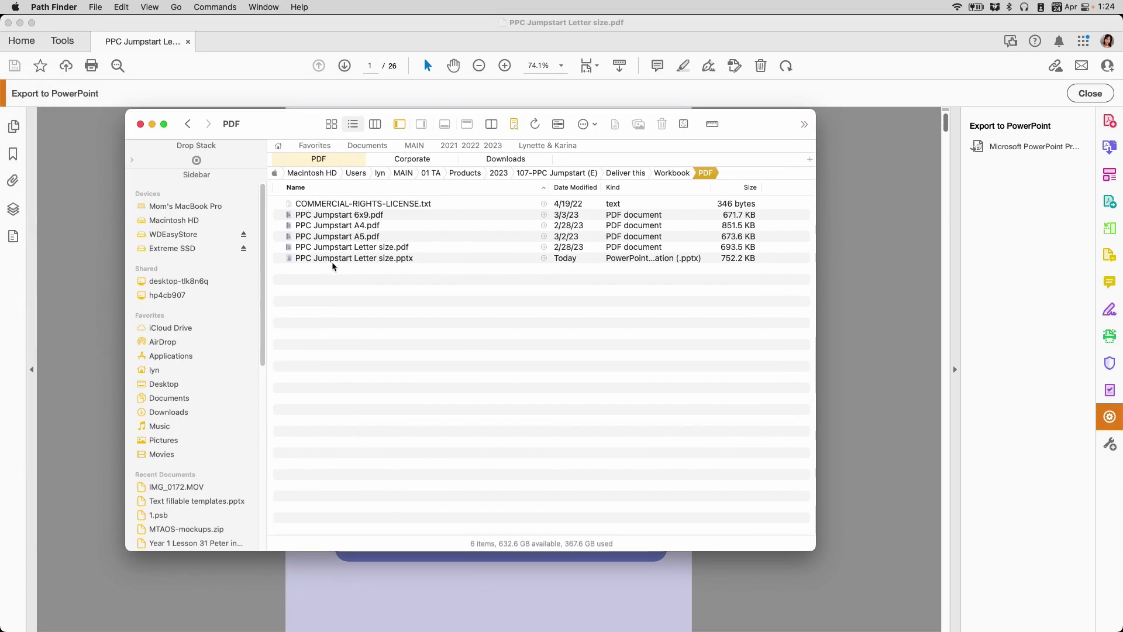
# Open the exported PPC Jumpstart Letter size.pptx in PowerPoint and look over its first slides.
pyautogui.click(442, 261)
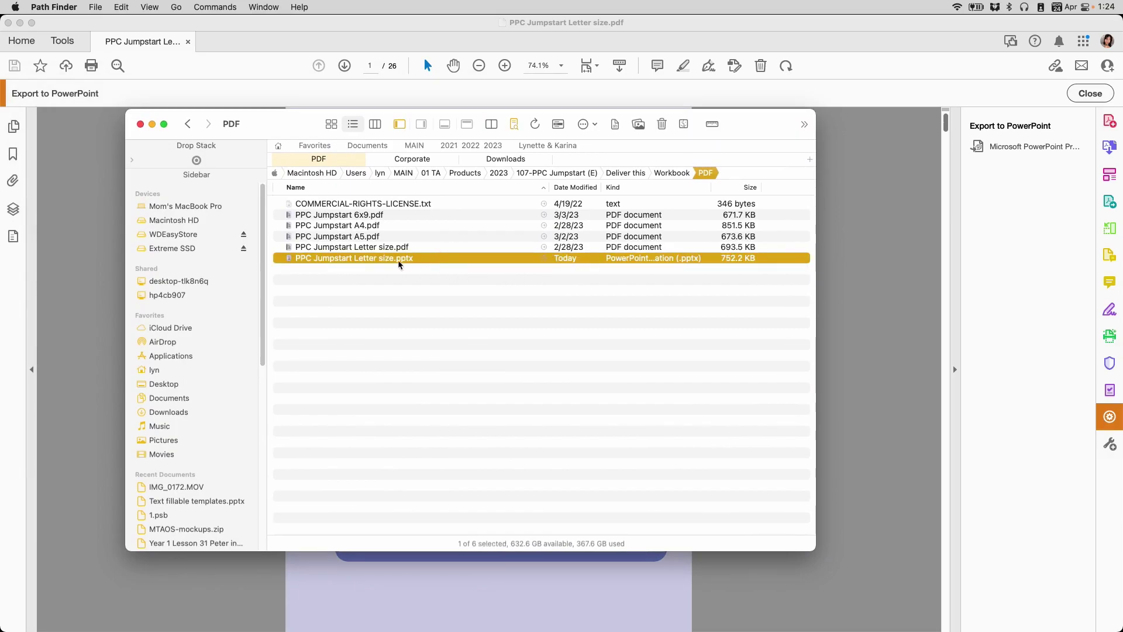
pyautogui.doubleClick(335, 258)
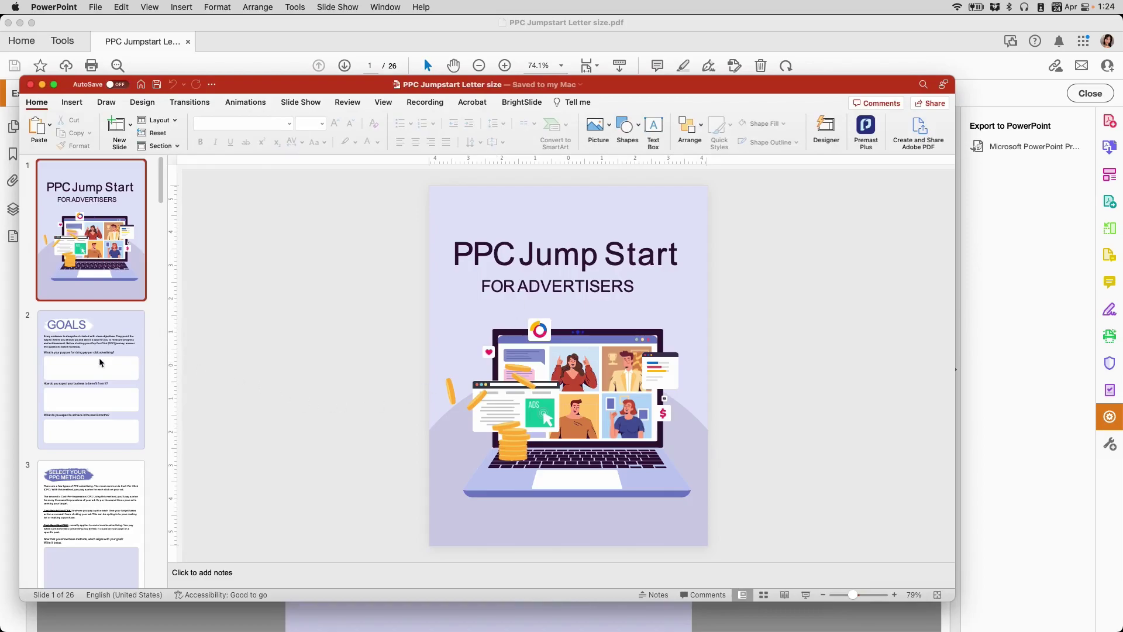
pyautogui.click(91, 361)
pyautogui.click(91, 537)
pyautogui.click(90, 291)
# Check the cover's title and subtitle text, and move the laptop illustration slightly to about 0.75" left and 3.83" top.
pyautogui.click(472, 256)
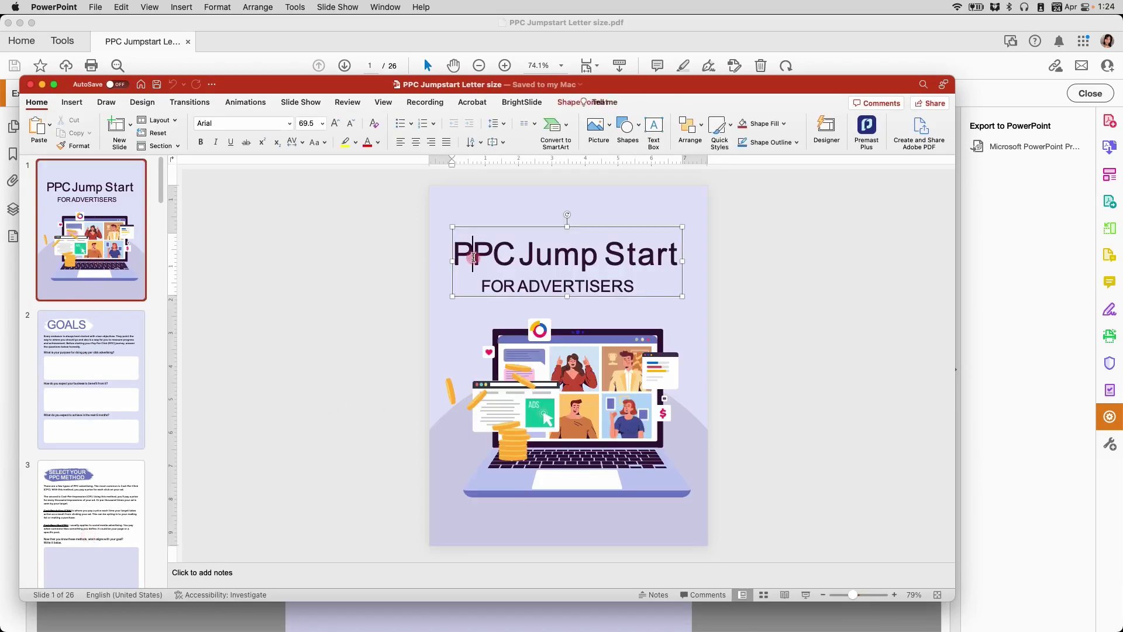
pyautogui.click(590, 286)
pyautogui.click(583, 359)
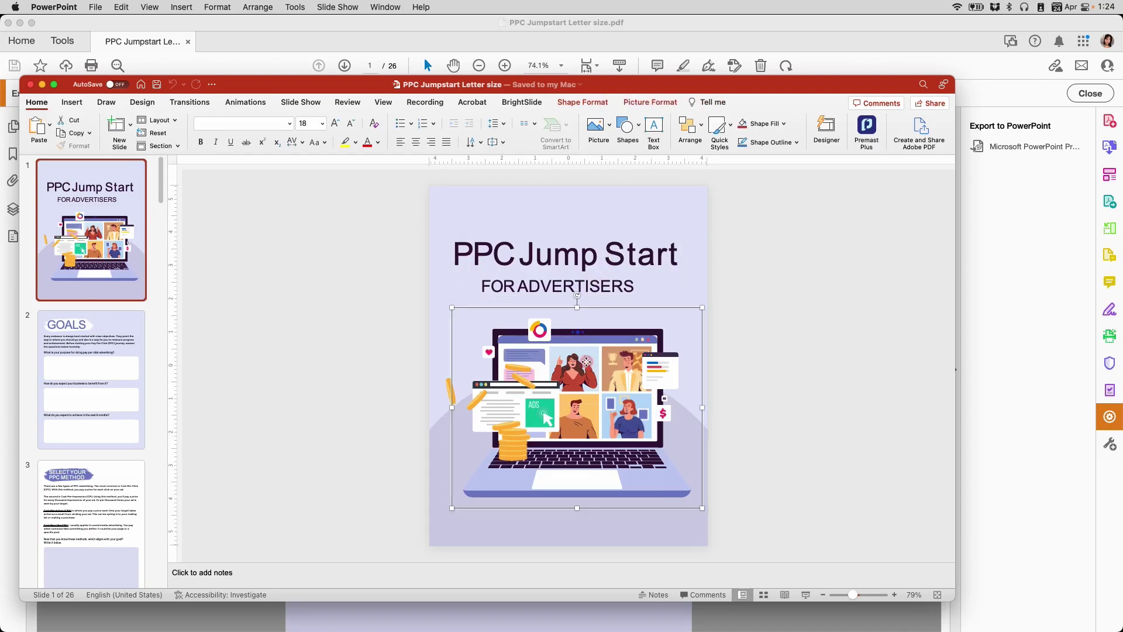
pyautogui.doubleClick(560, 348)
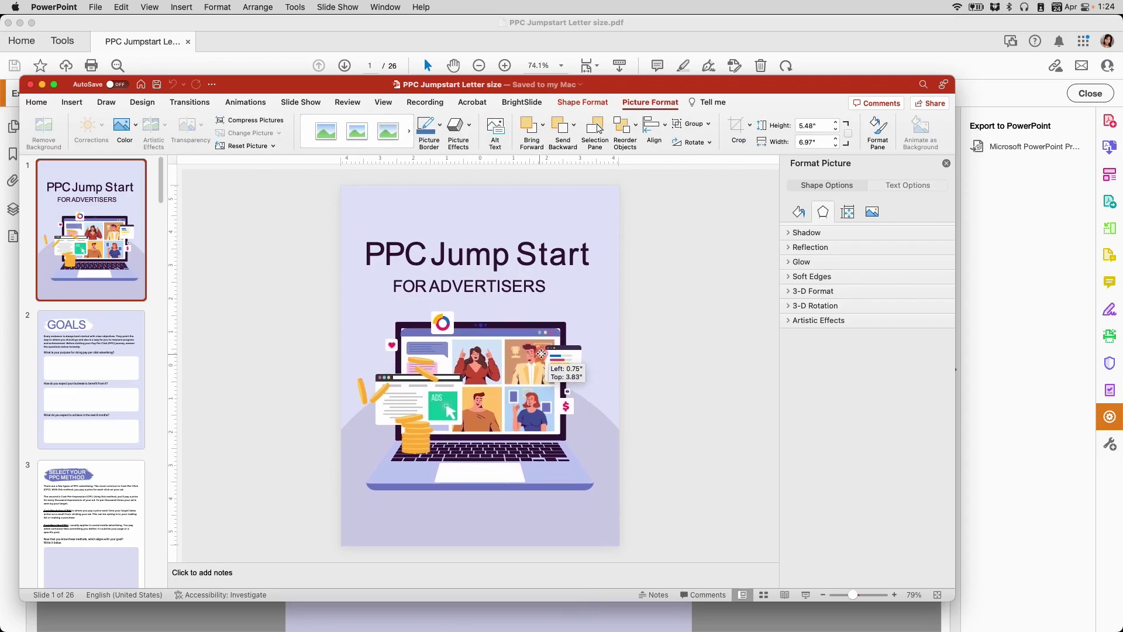
# Examine slide 2's GOALS heading, brush-stroke picture, intro paragraph and question texts as separate editable objects.
pyautogui.click(108, 344)
pyautogui.click(381, 227)
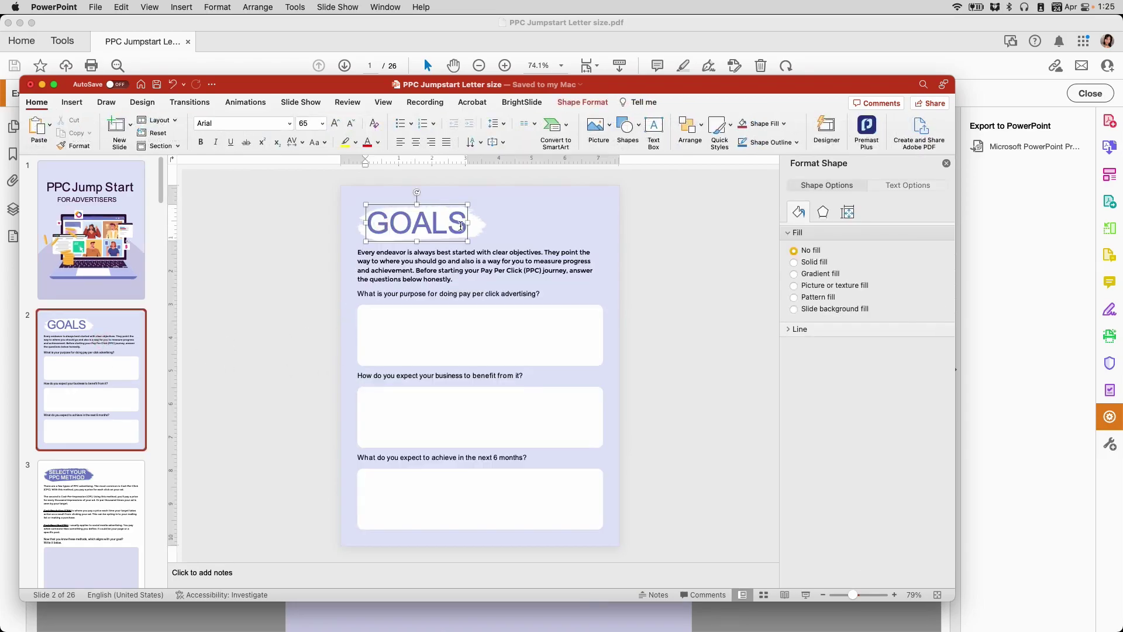
pyautogui.click(475, 226)
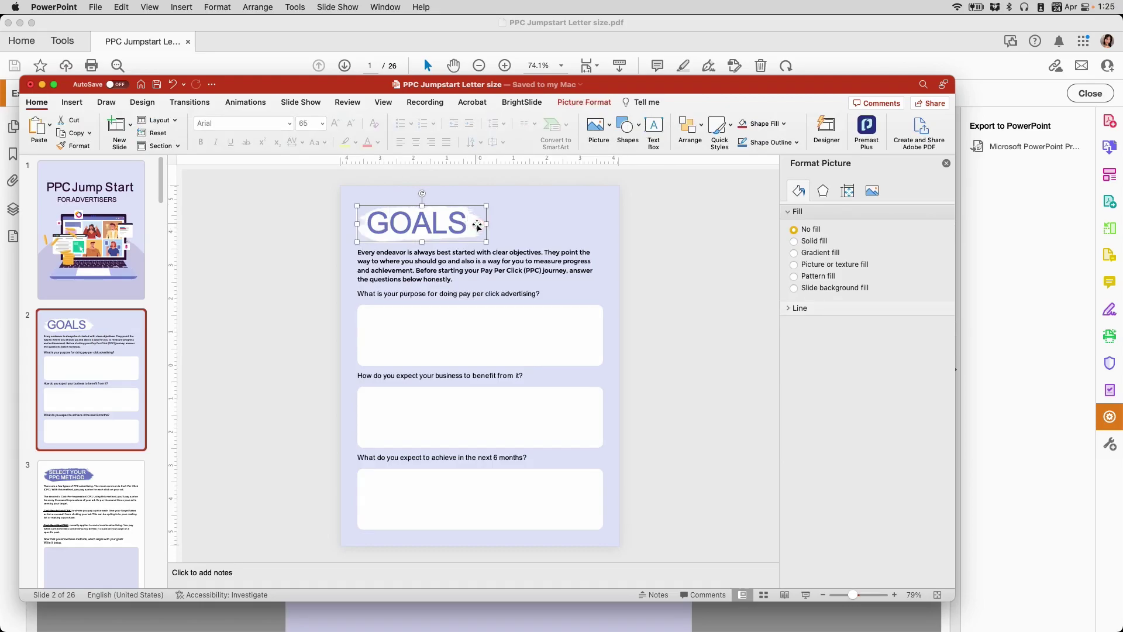
pyautogui.click(462, 261)
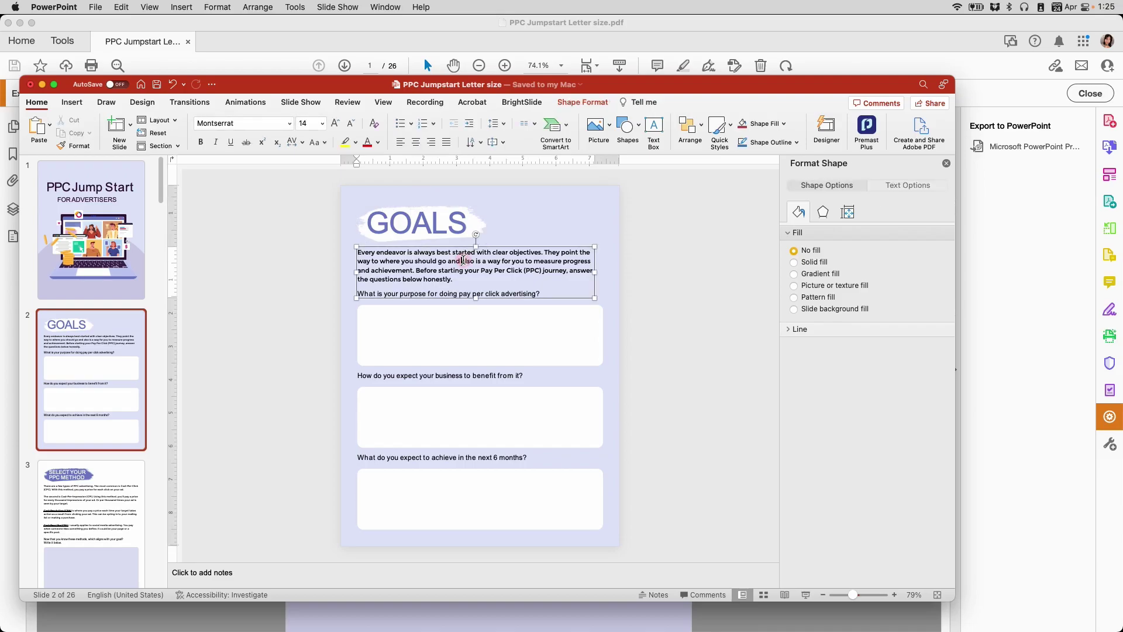
pyautogui.click(456, 321)
pyautogui.click(440, 375)
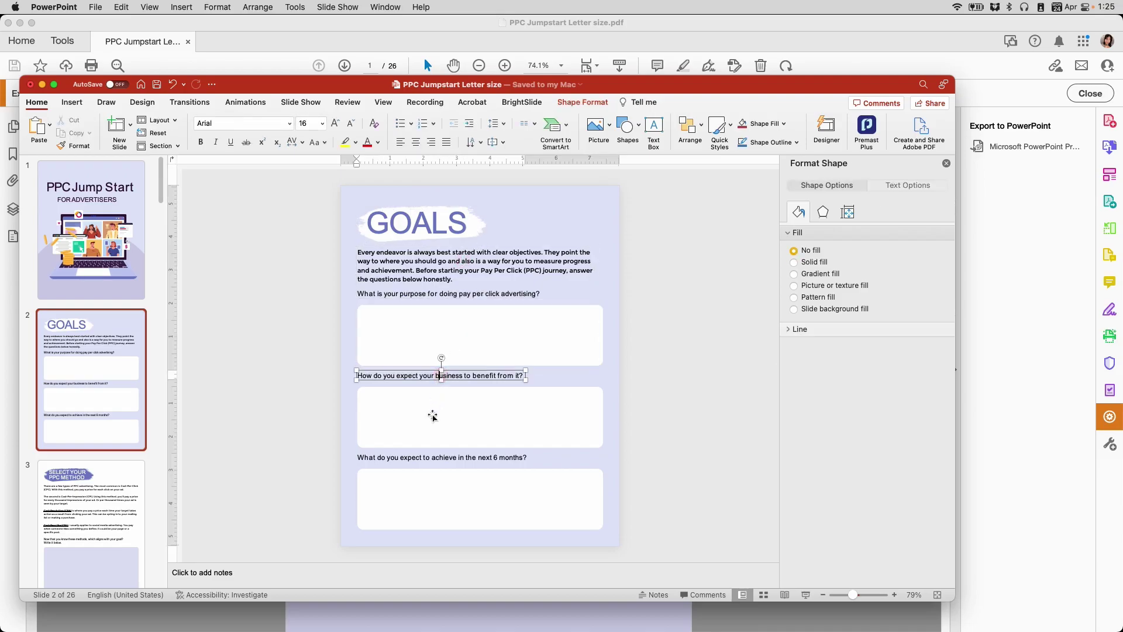
pyautogui.click(408, 457)
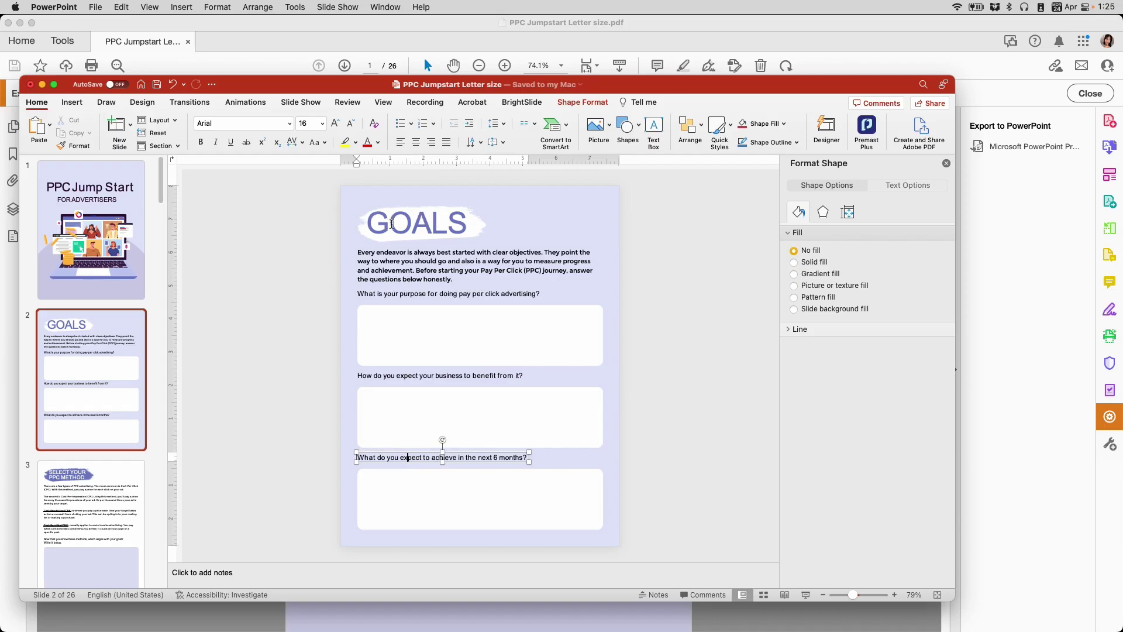
pyautogui.click(417, 252)
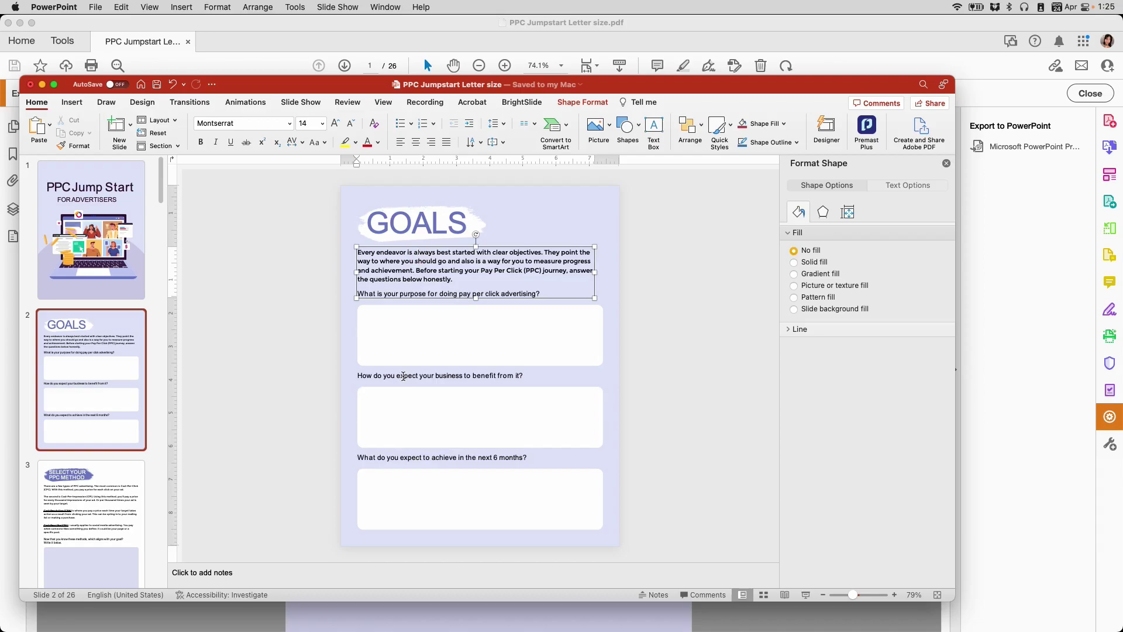
# Inspect the PPC method text on slide 3 and the AD DRAFTS heading on slide 13.
pyautogui.click(122, 506)
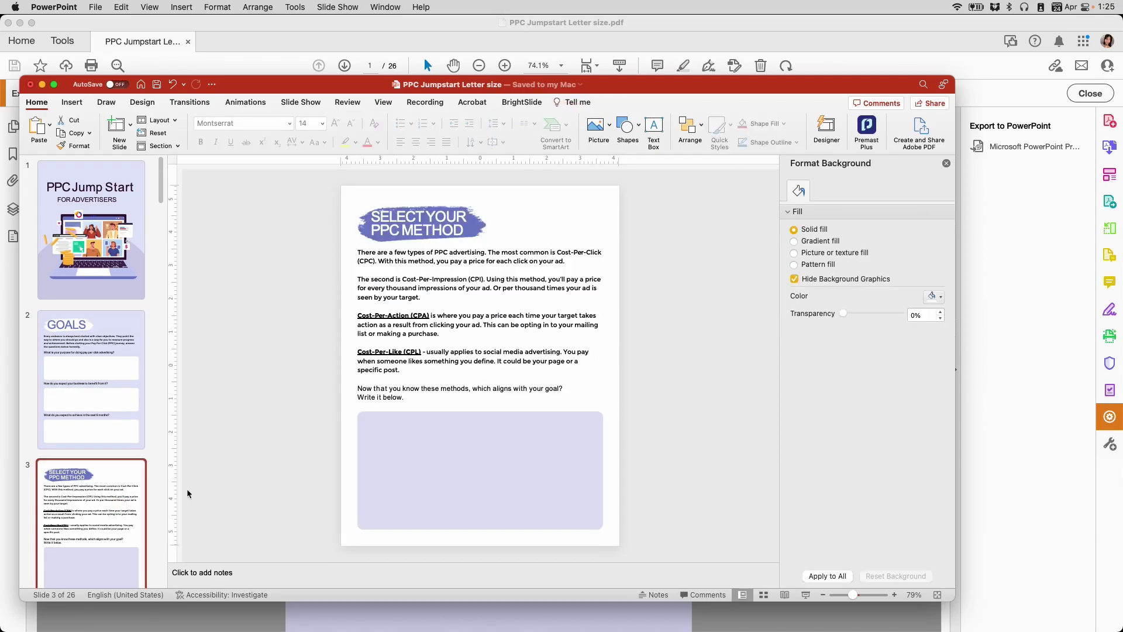
pyautogui.click(405, 316)
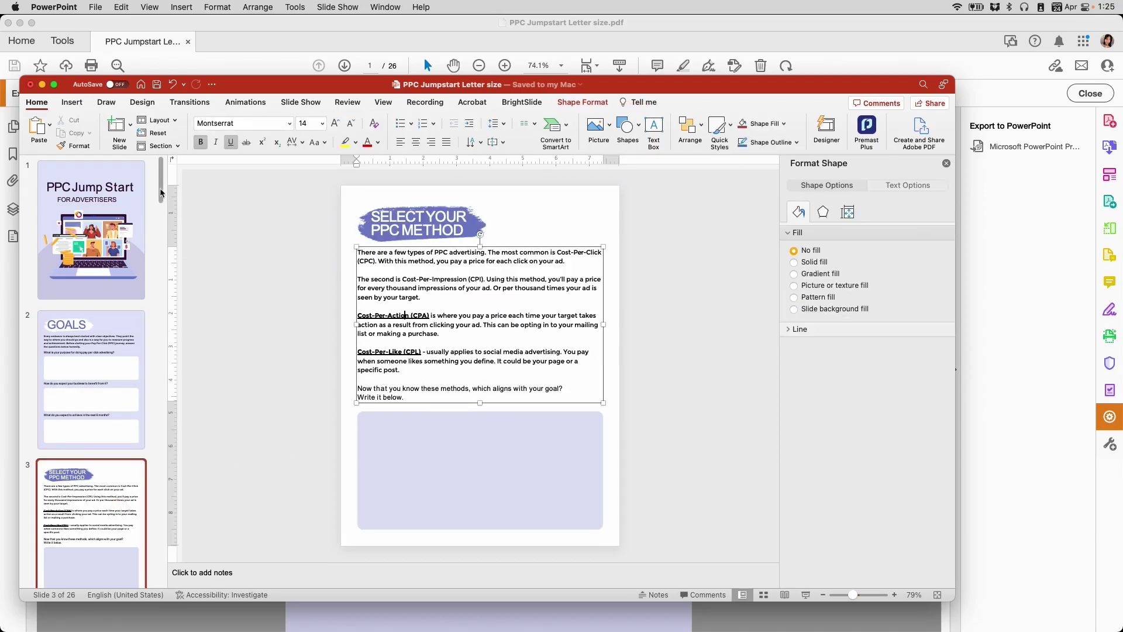
pyautogui.moveTo(161, 193); pyautogui.dragTo(153, 363)
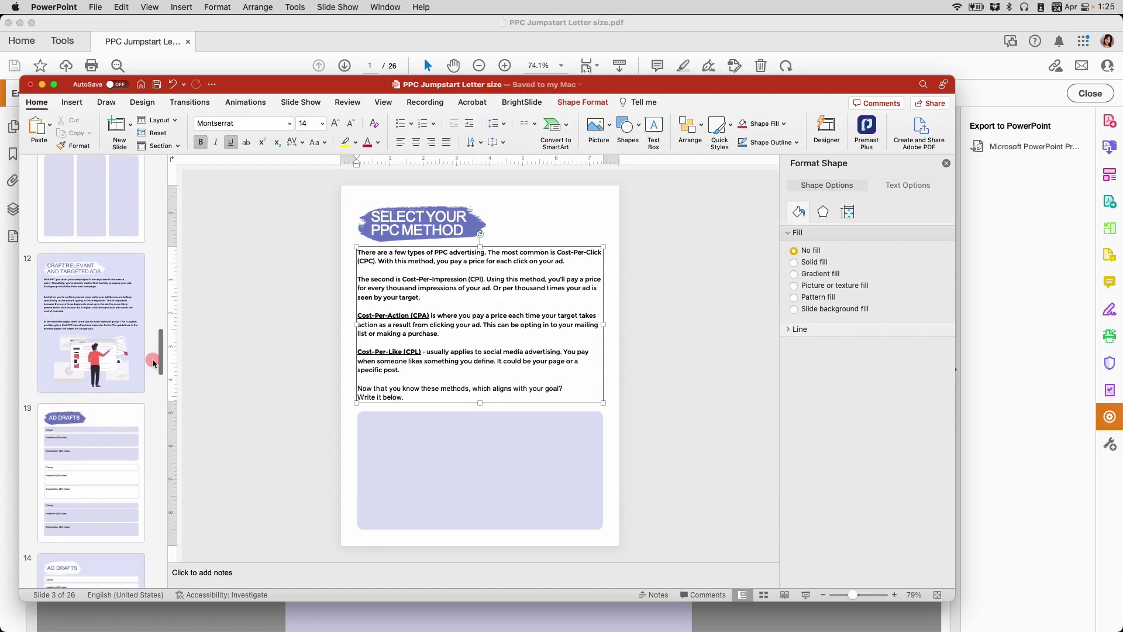
pyautogui.click(141, 430)
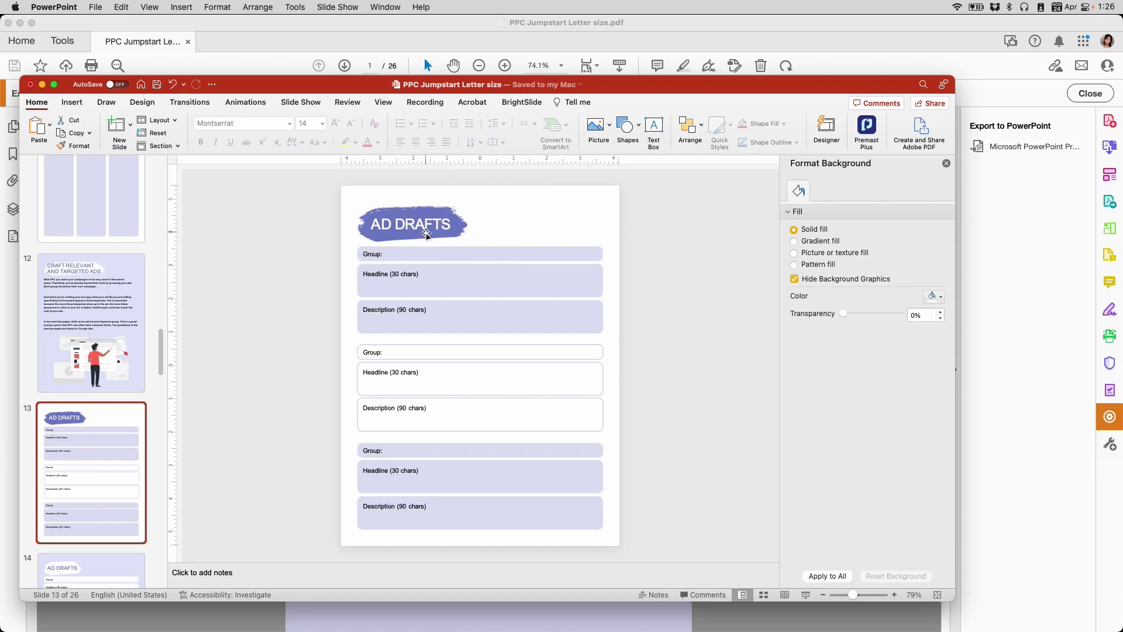
pyautogui.click(426, 227)
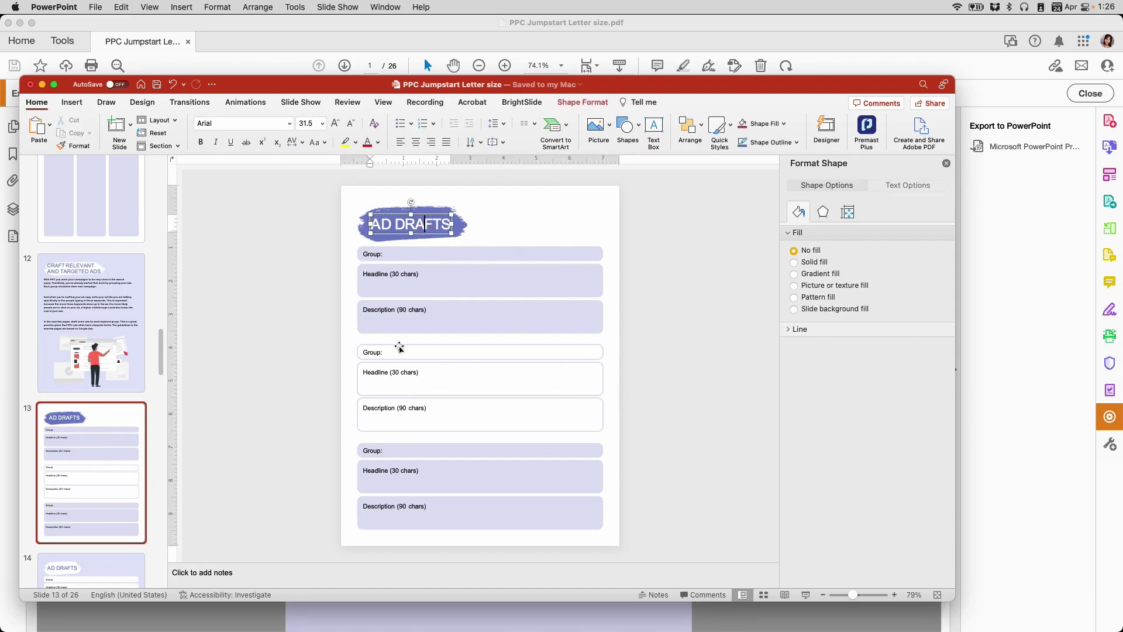
# Change the font of the middle Group box on the AD DRAFTS slide to Questrial.
pyautogui.click(482, 355)
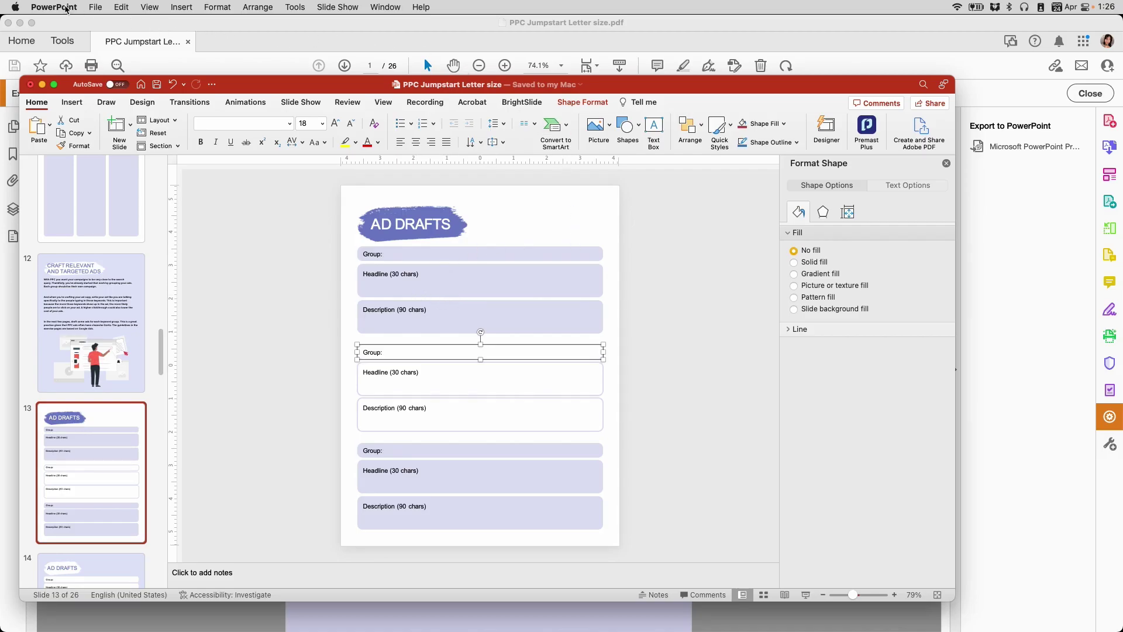
pyautogui.click(289, 124)
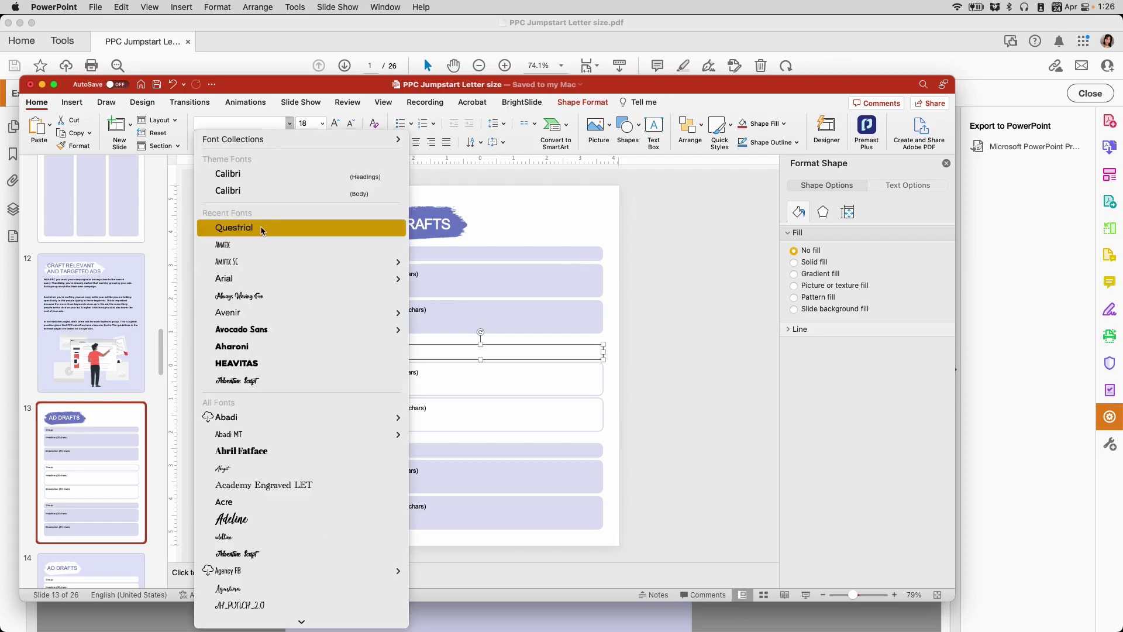
pyautogui.click(262, 229)
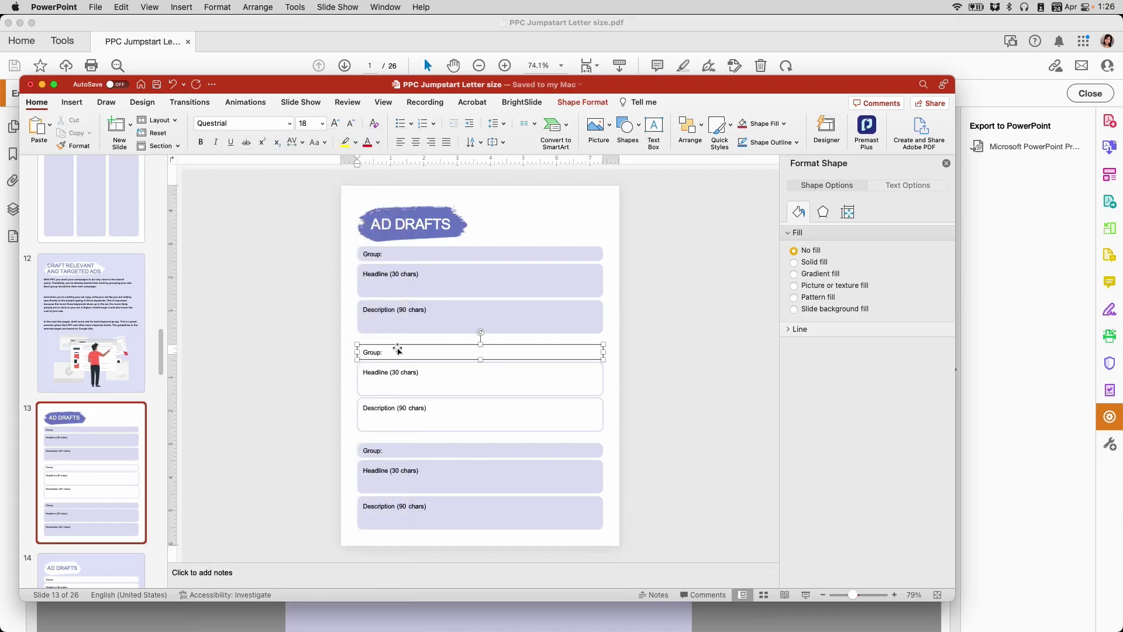
# Change the AD DRAFTS heading's font to Questrial and select the first Group box below it.
pyautogui.click(406, 224)
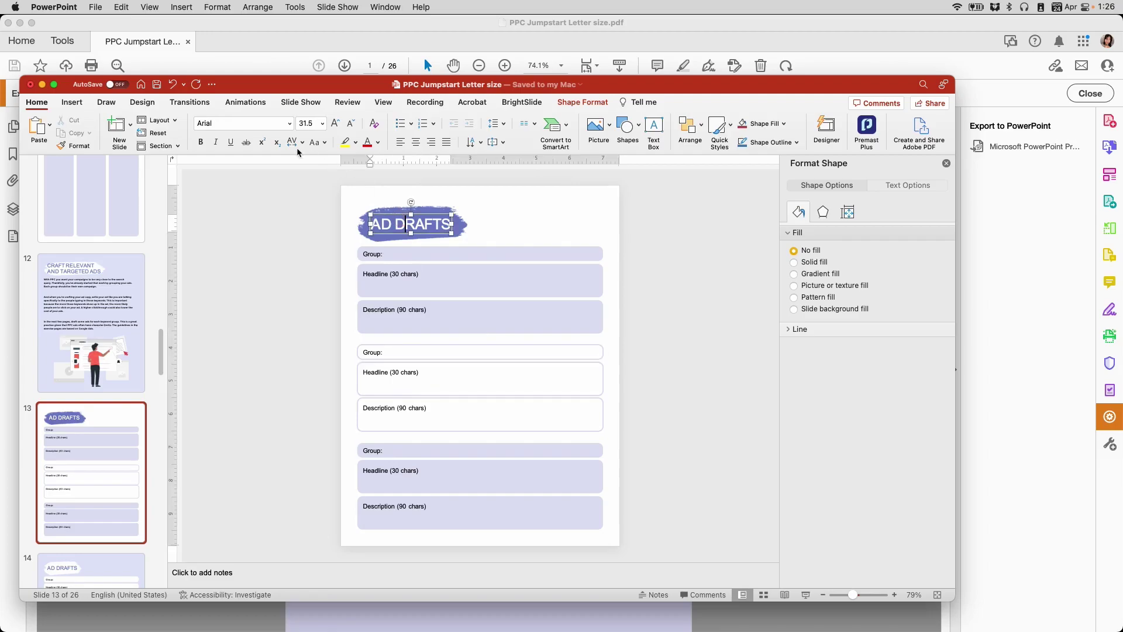
pyautogui.press('Escape')
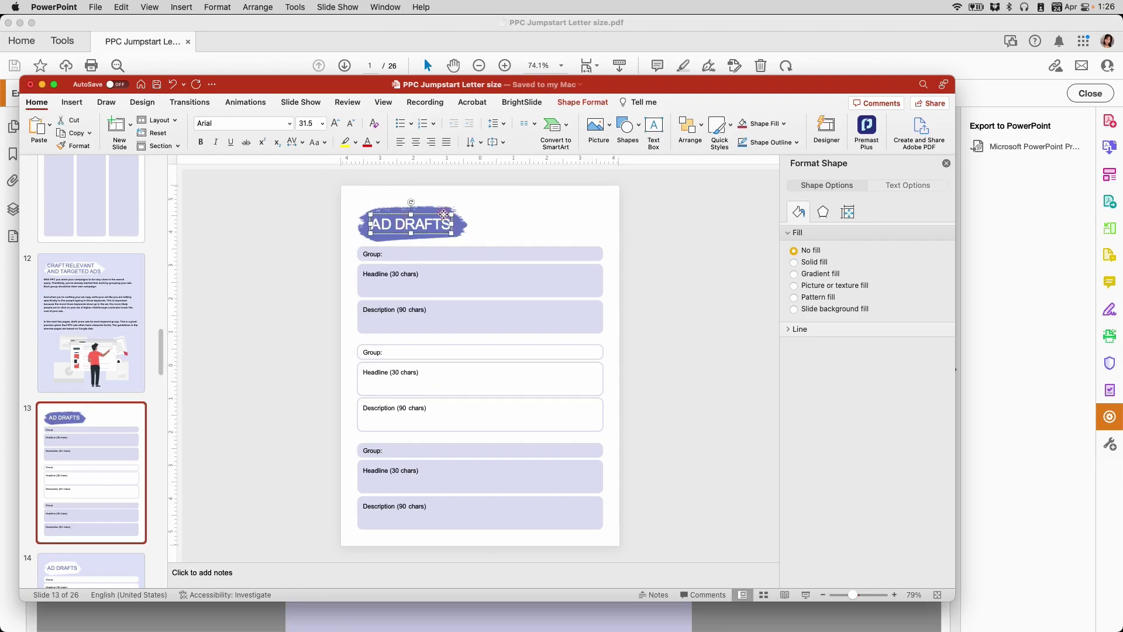
pyautogui.click(290, 123)
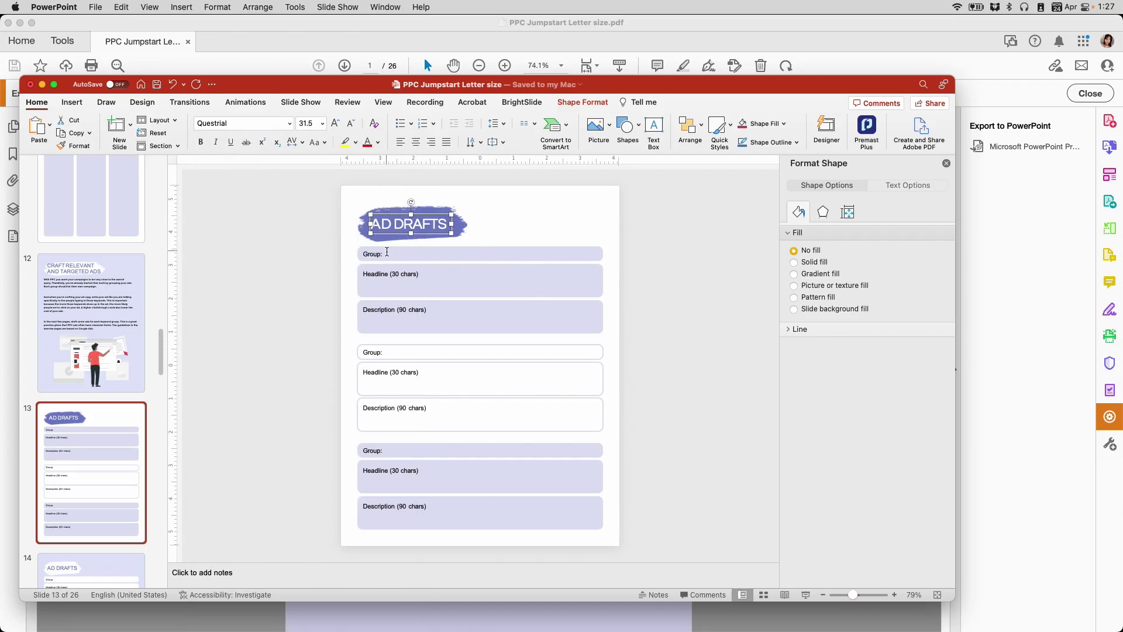
pyautogui.click(388, 252)
pyautogui.click(401, 249)
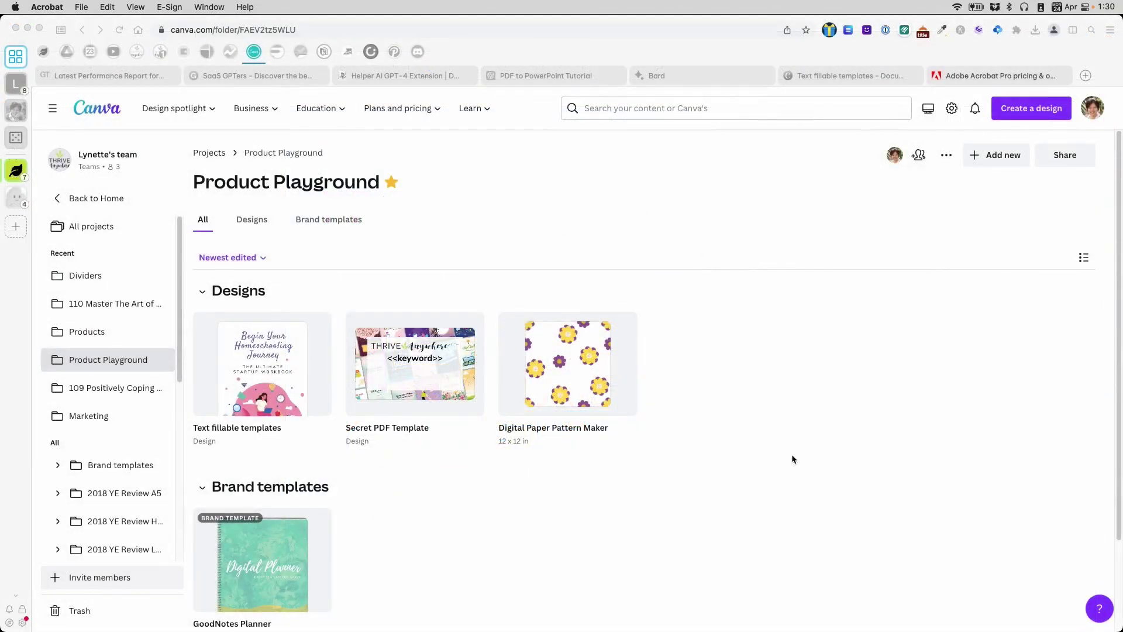
# Switch to Canva, upload PPC Jumpstart Letter size.pdf from the PDF folder into Product Playground, and open the imported design.
pyautogui.click(992, 156)
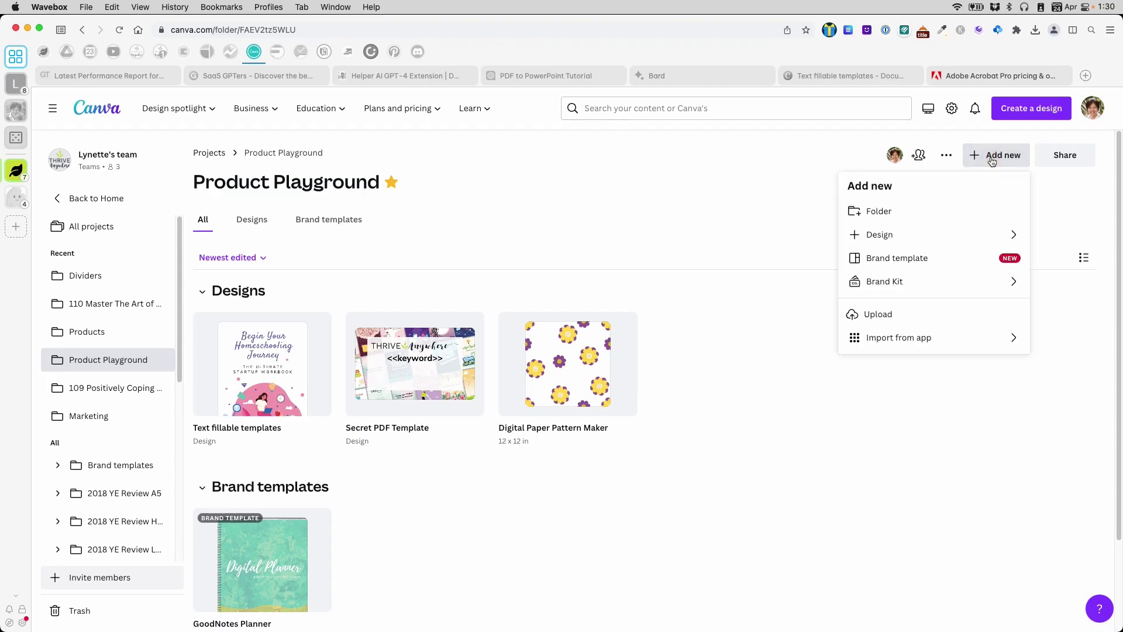
pyautogui.click(877, 314)
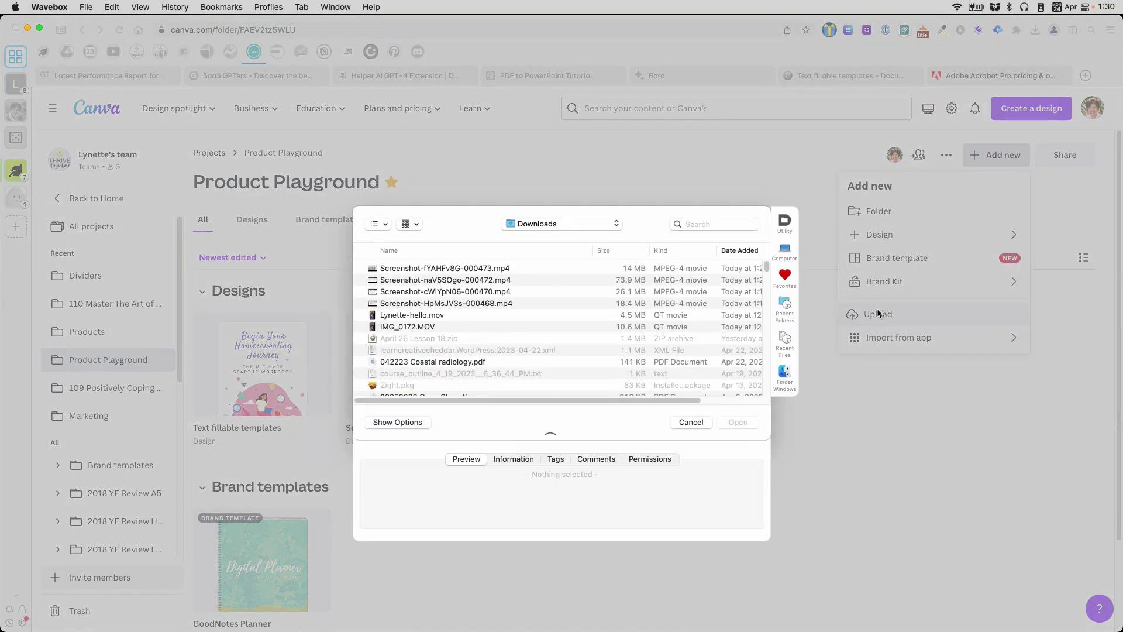
pyautogui.click(785, 305)
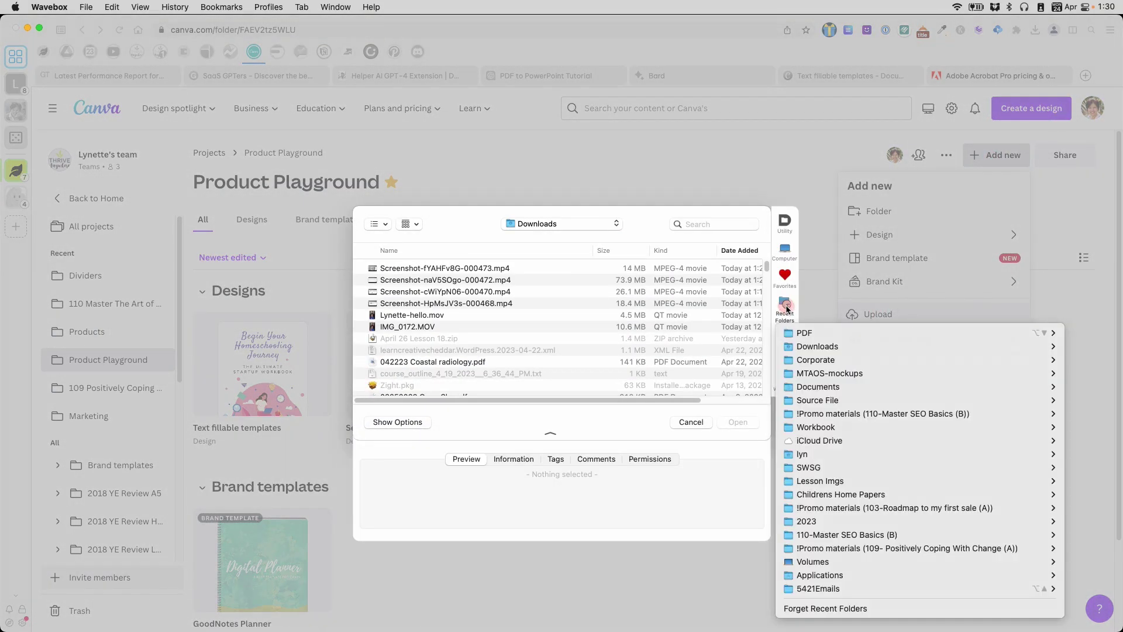
pyautogui.moveTo(804, 332)
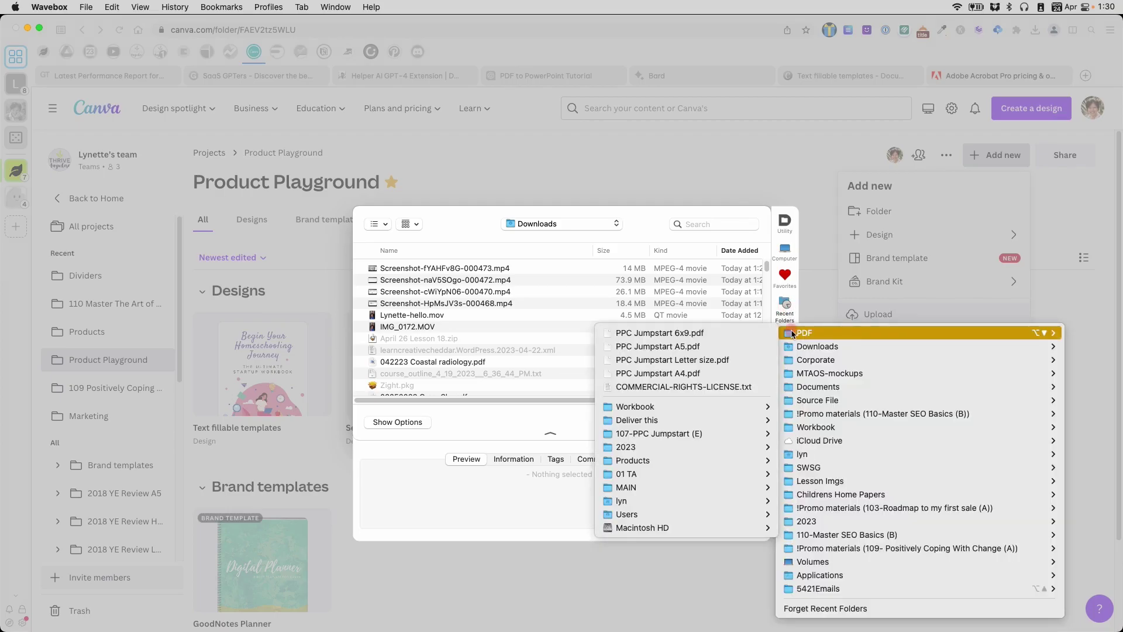
pyautogui.click(702, 345)
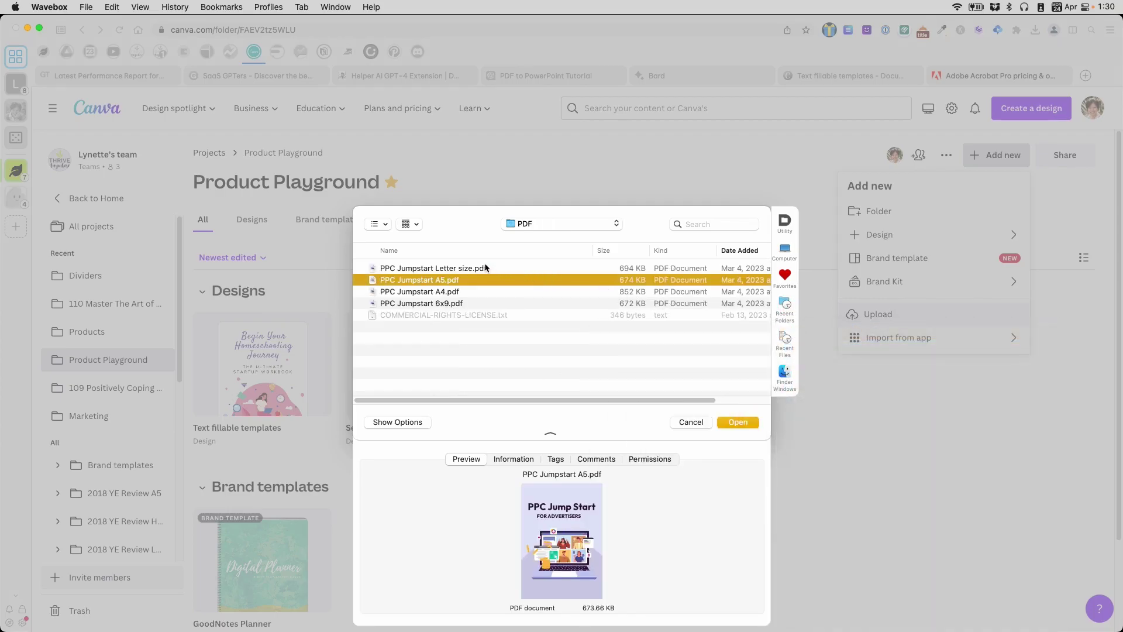
pyautogui.click(480, 266)
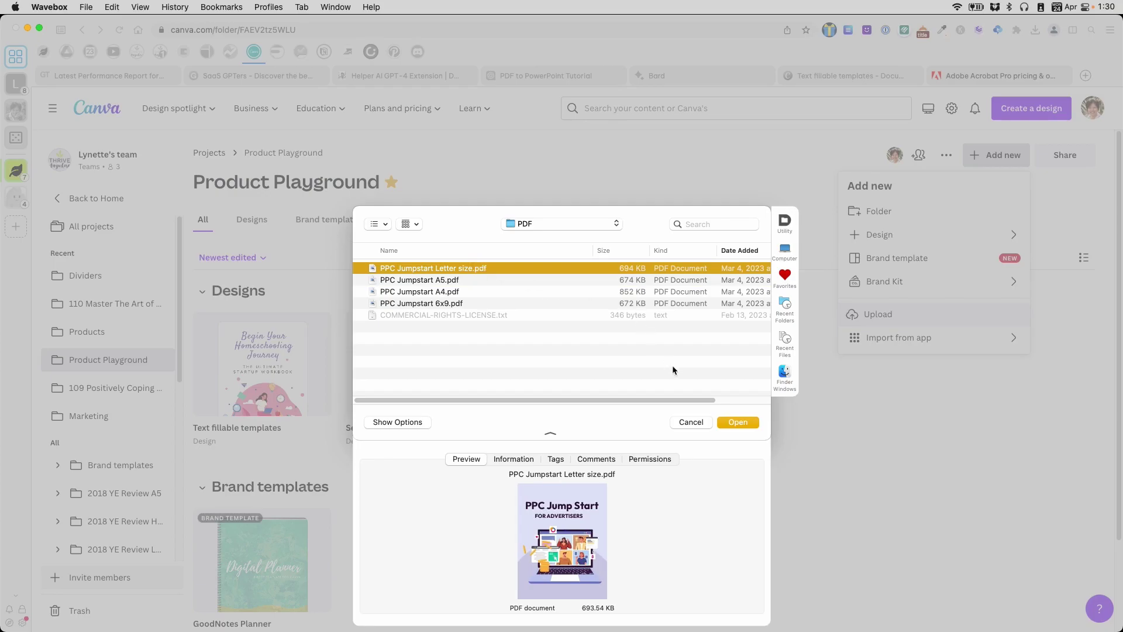
pyautogui.click(738, 422)
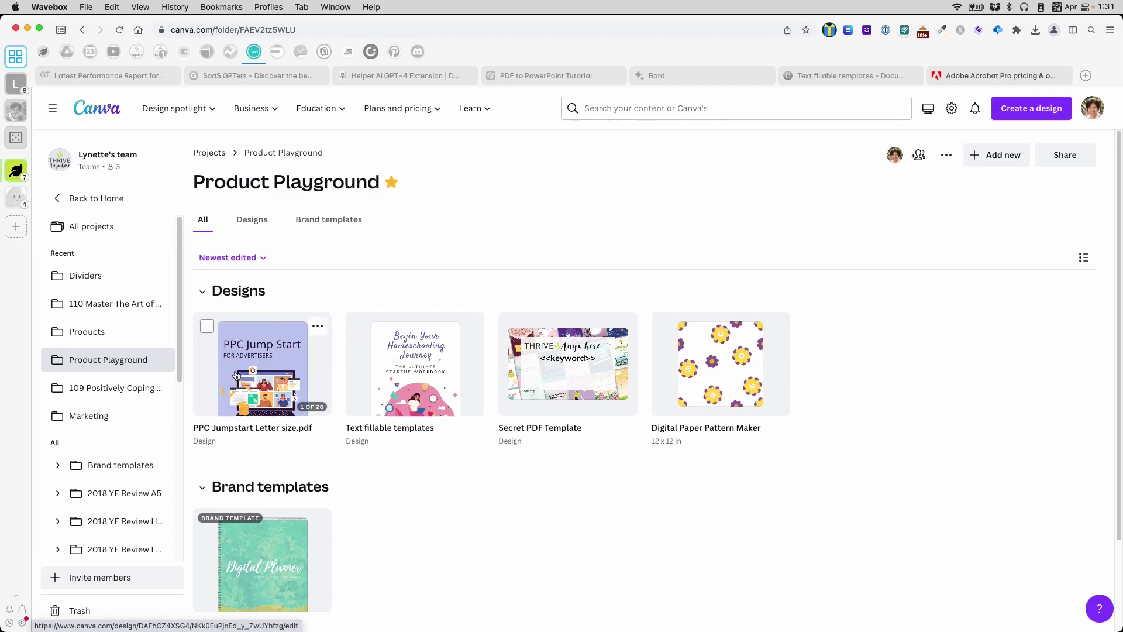
pyautogui.click(280, 356)
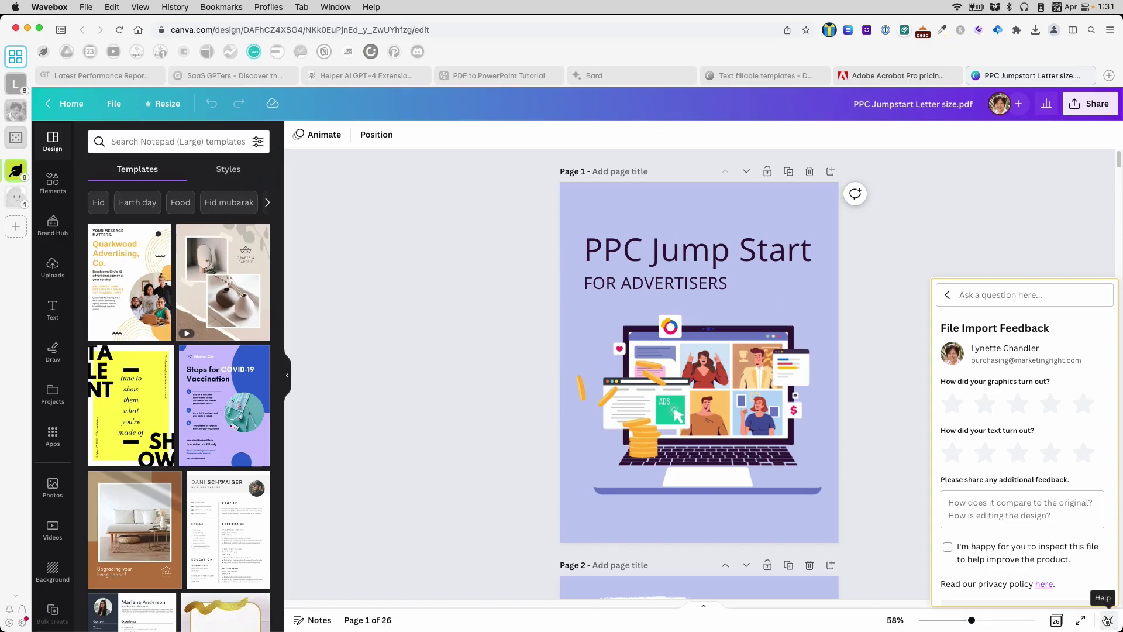
# Examine page 3's PPC method heading, brush stroke and body text and page 2's background as separate design elements.
pyautogui.scroll(-10, 872, 316)
pyautogui.click(646, 386)
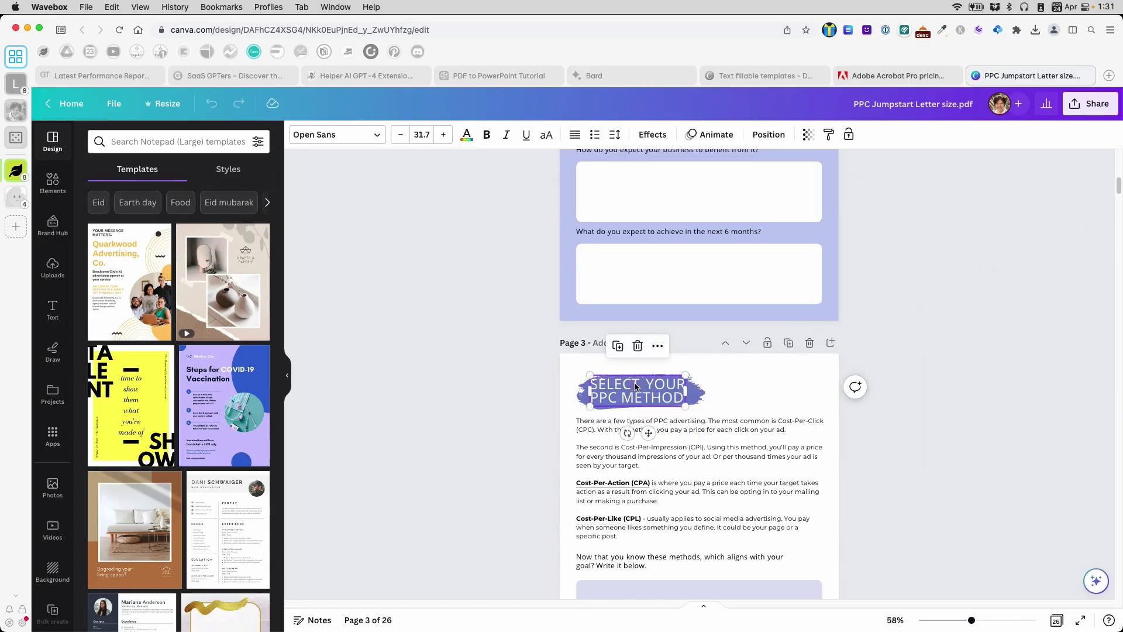
pyautogui.click(700, 396)
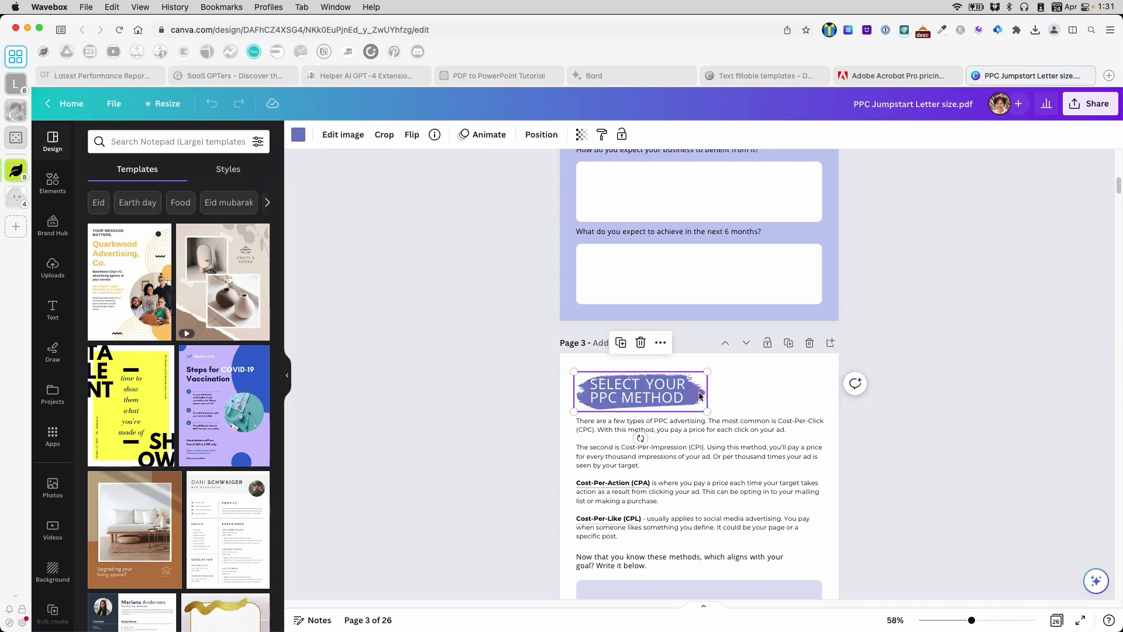
pyautogui.click(716, 432)
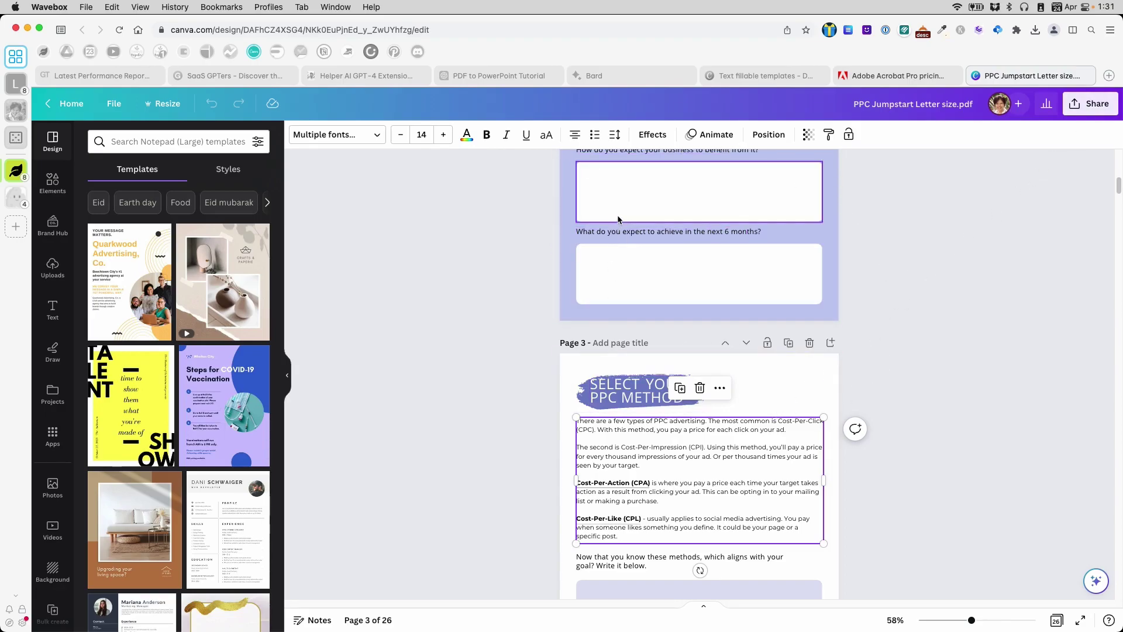
pyautogui.click(666, 280)
pyautogui.click(839, 308)
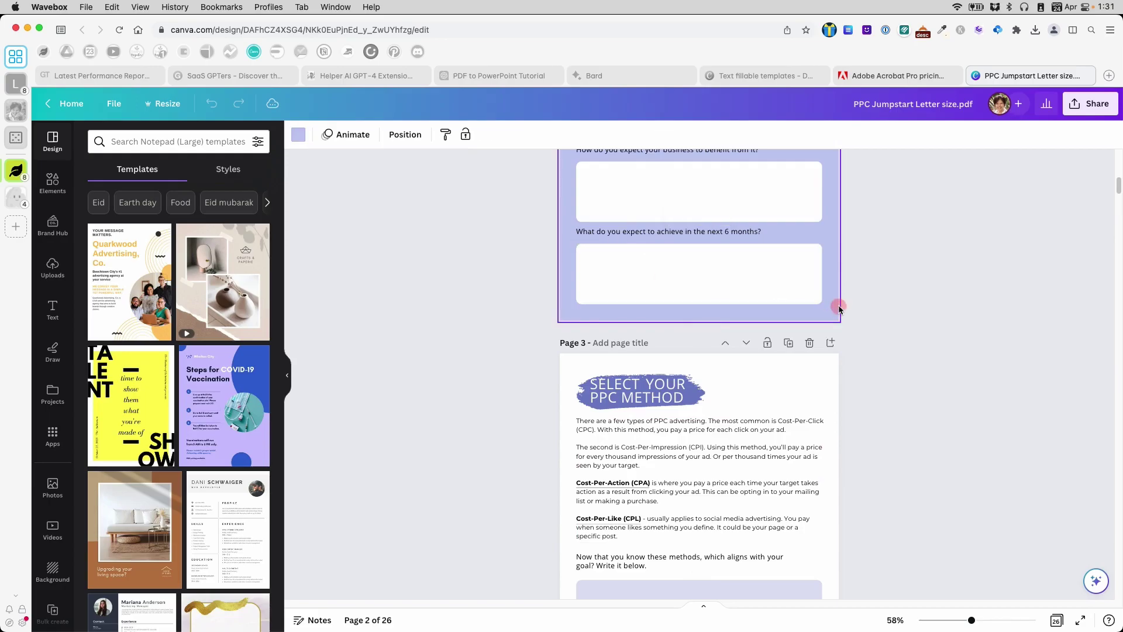
# Export all 26 pages of the design as a Microsoft PowerPoint file, saving PPC Jumpstart Letter size.pdf.pptx in Downloads.
pyautogui.click(1082, 104)
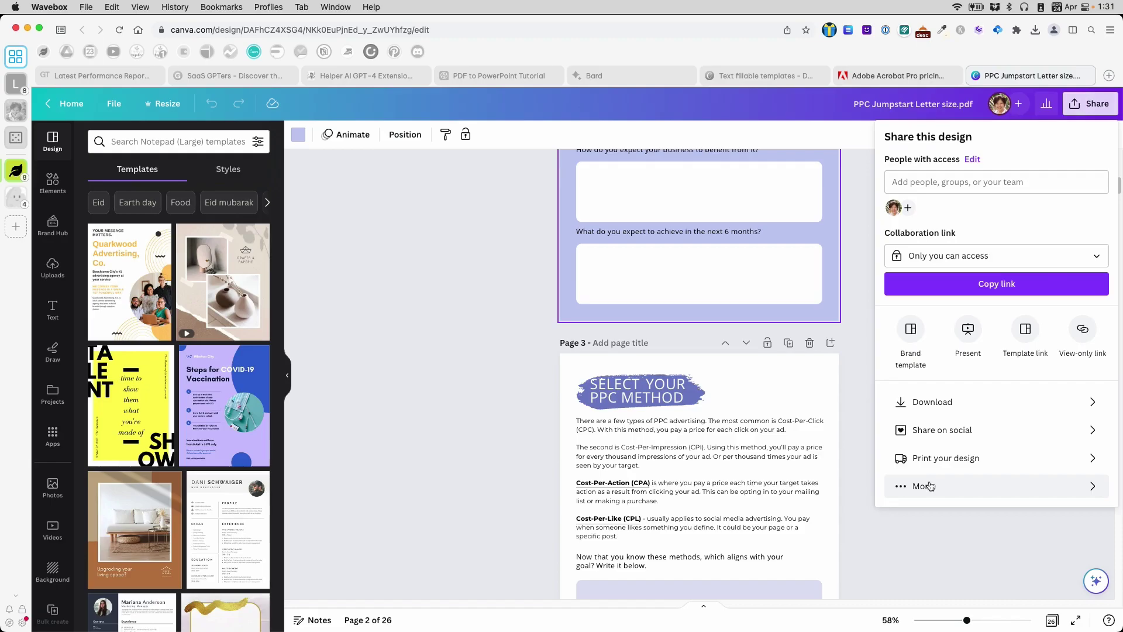
pyautogui.click(923, 486)
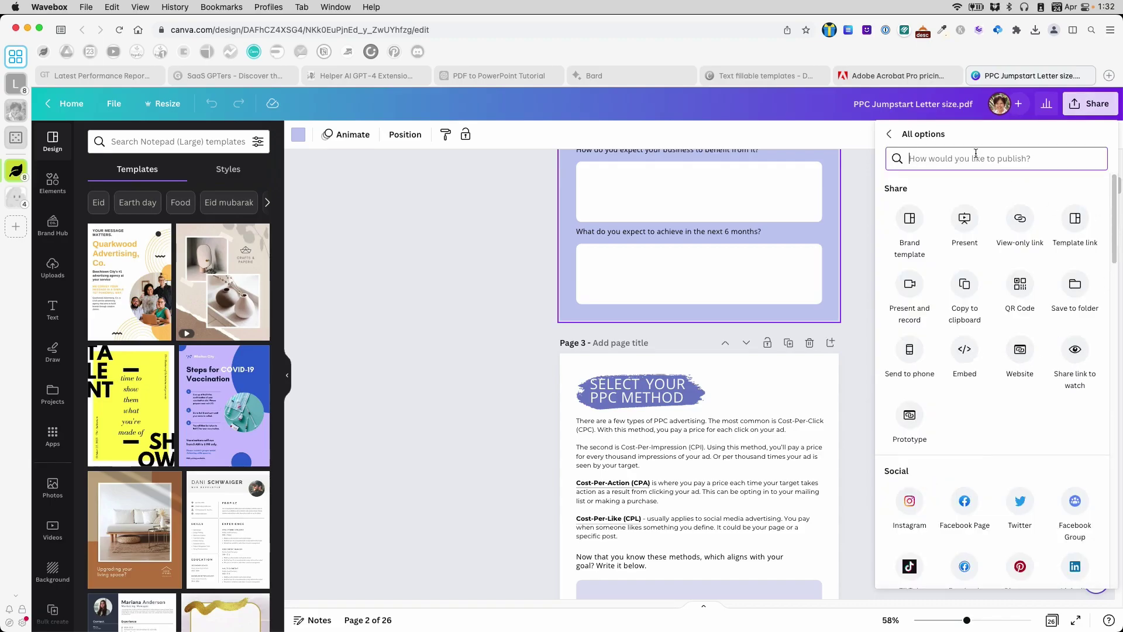
pyautogui.write('powe')
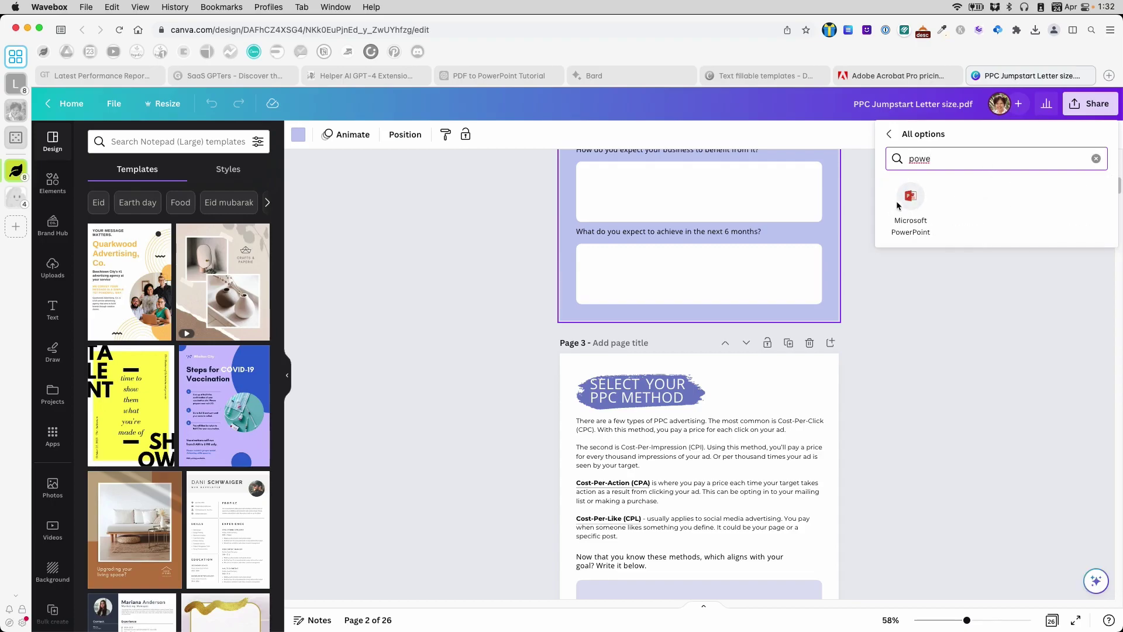
pyautogui.click(908, 200)
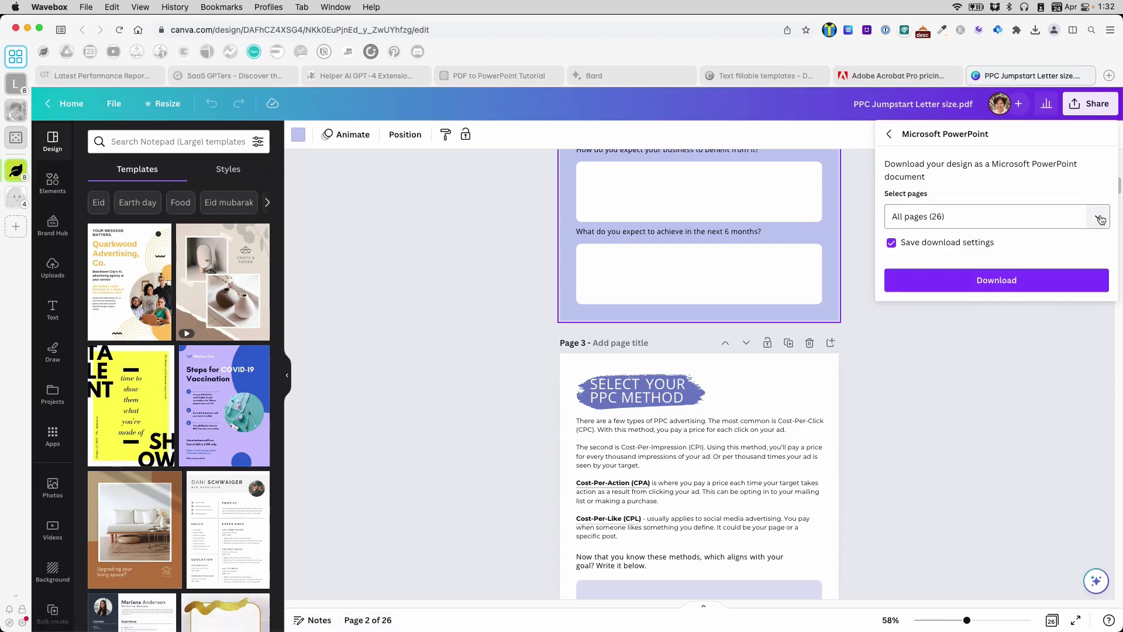
pyautogui.click(1100, 219)
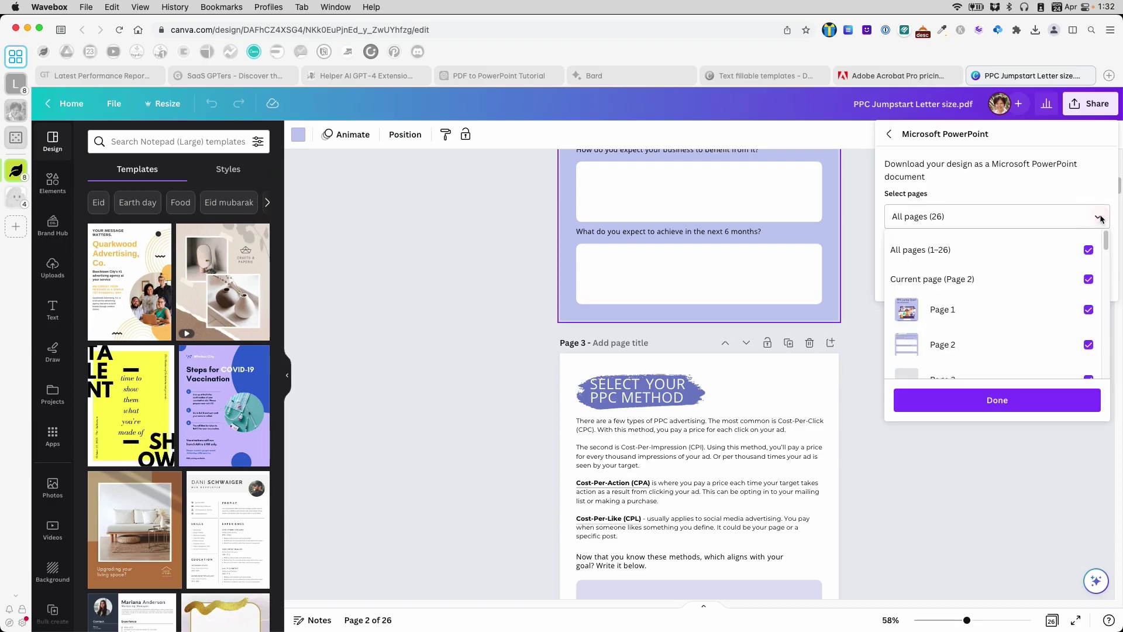
pyautogui.click(1099, 219)
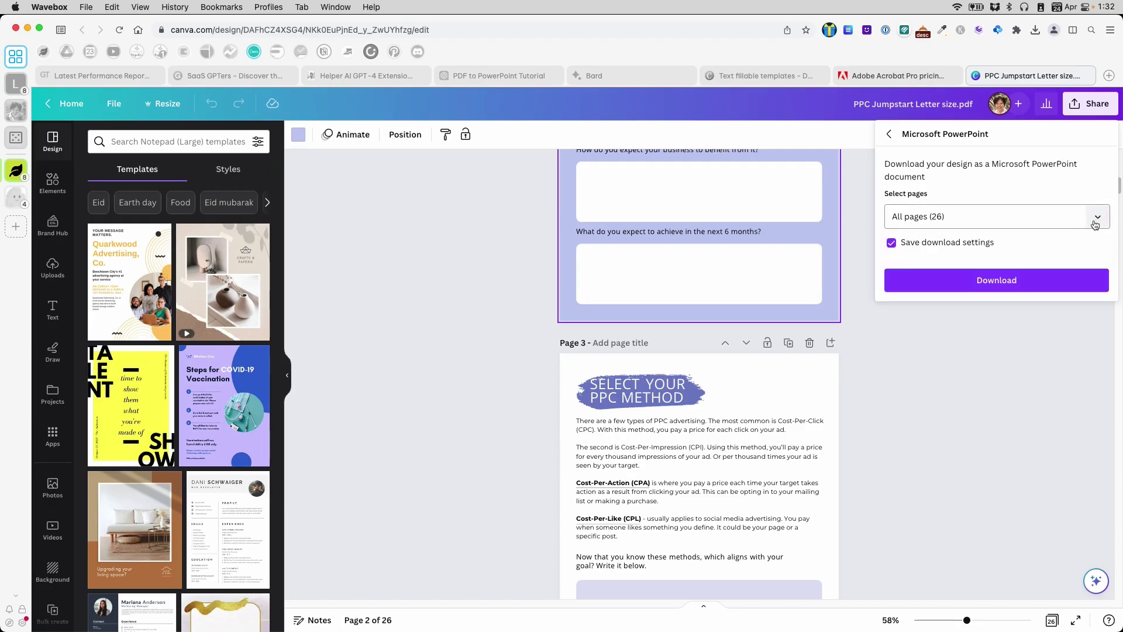
pyautogui.click(972, 283)
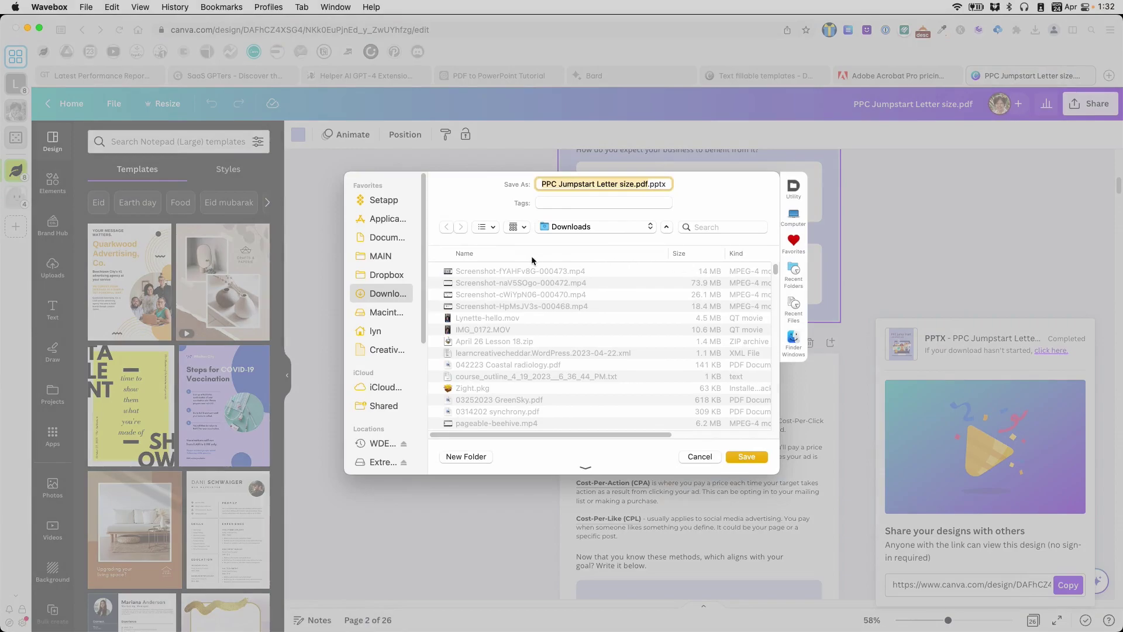
pyautogui.click(737, 460)
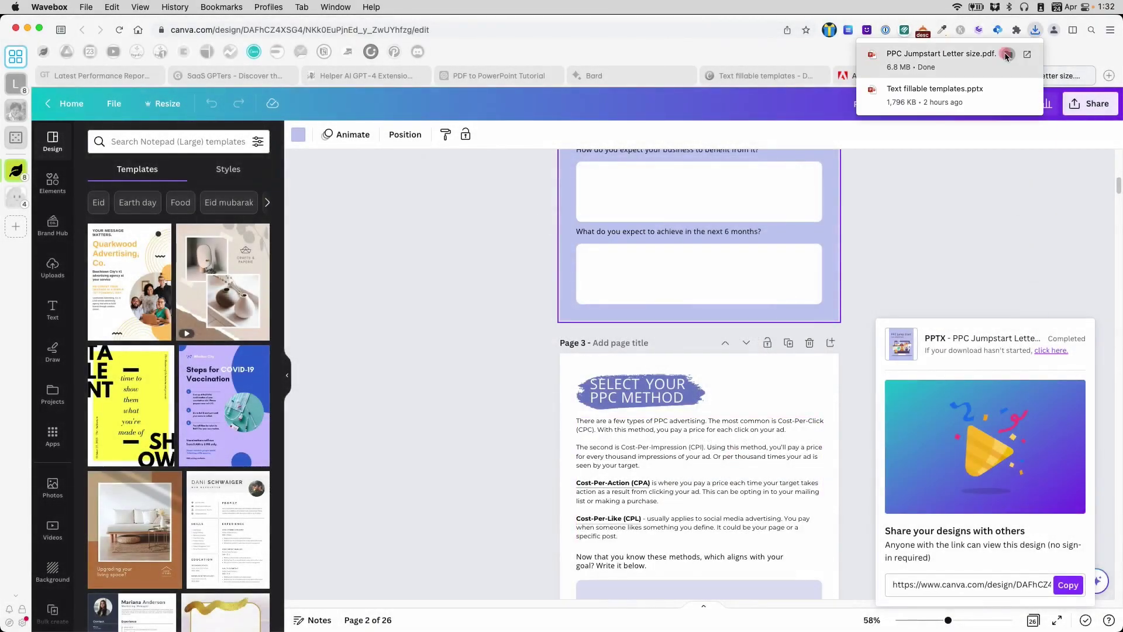
# Open the downloaded PPC Jumpstart Letter size.pdf.pptx in PowerPoint and select the cover title's text box.
pyautogui.click(1006, 55)
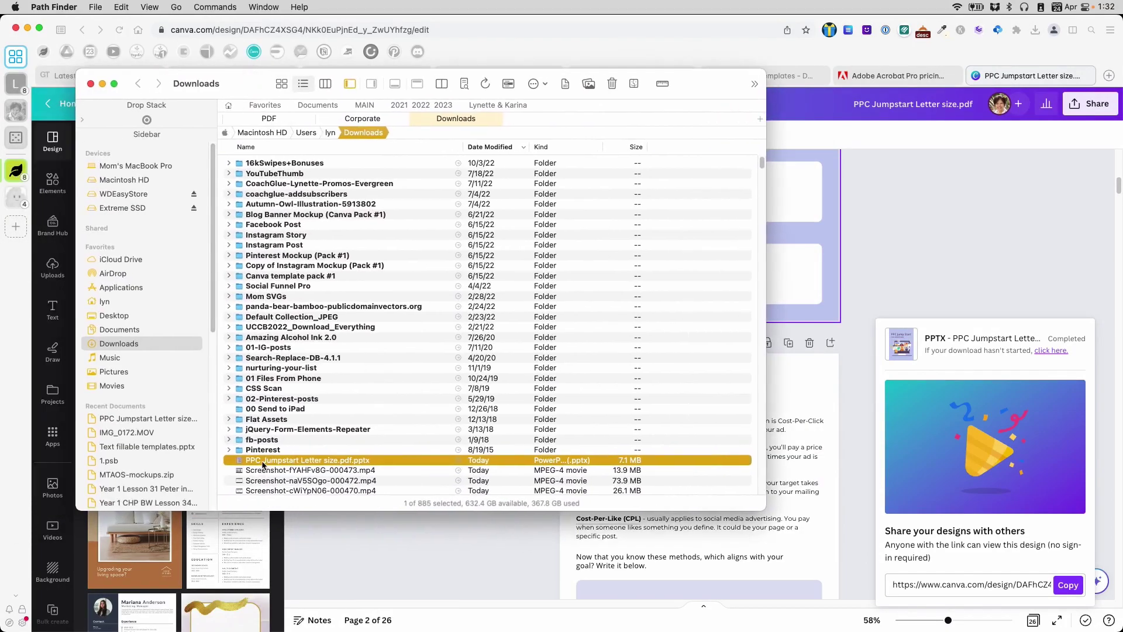
pyautogui.doubleClick(263, 464)
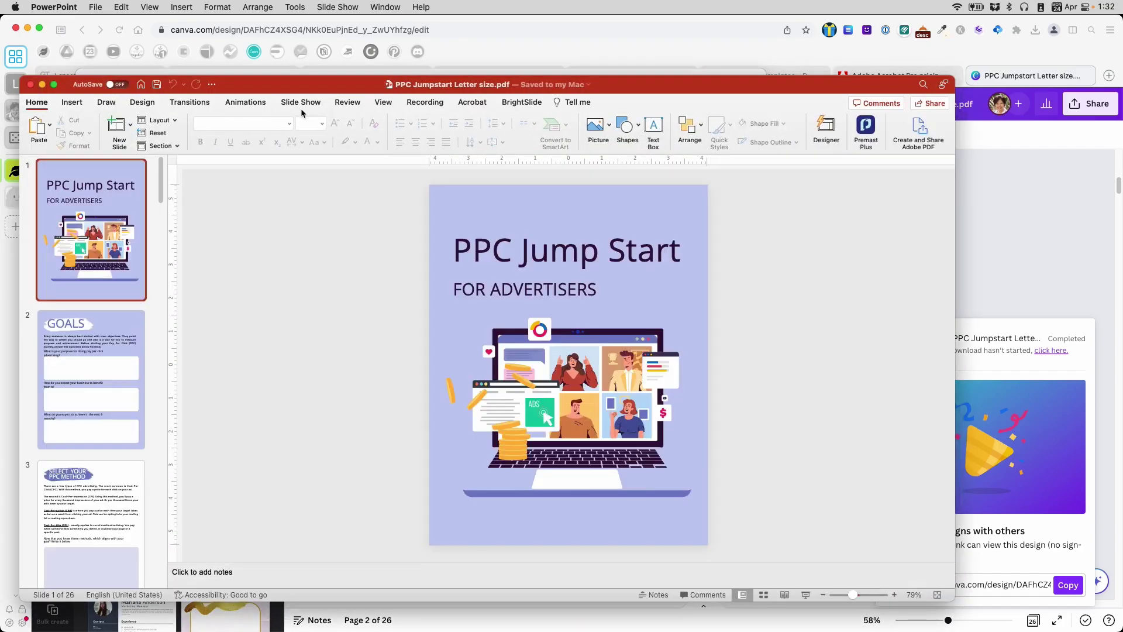
pyautogui.click(583, 245)
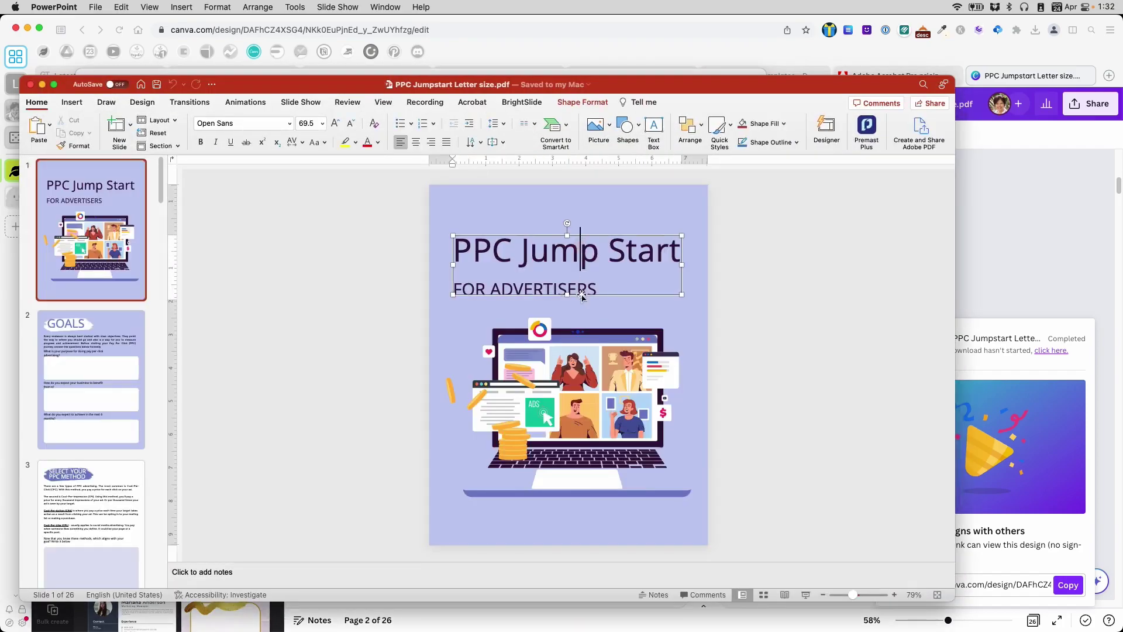
# Move the cover's laptop illustration slightly up and to the left, and select the coin graphic at its left side.
pyautogui.click(566, 373)
pyautogui.doubleClick(559, 375)
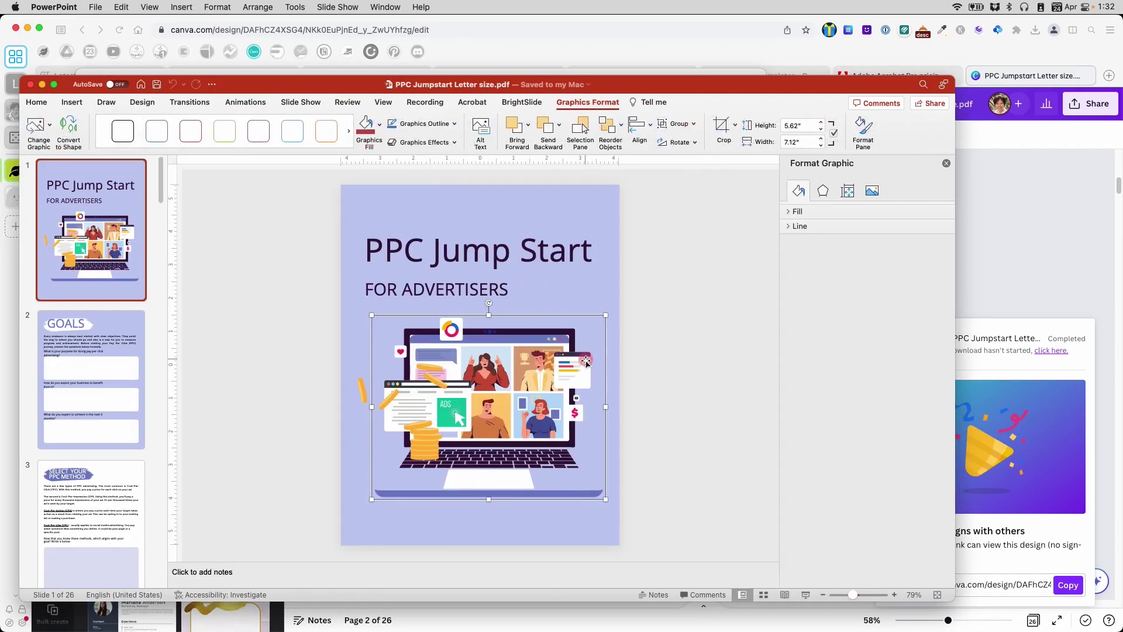
pyautogui.moveTo(541, 361)
pyautogui.mouseDown()
pyautogui.moveTo(561, 380)
pyautogui.moveTo(534, 354)
pyautogui.mouseUp()
pyautogui.click(361, 387)
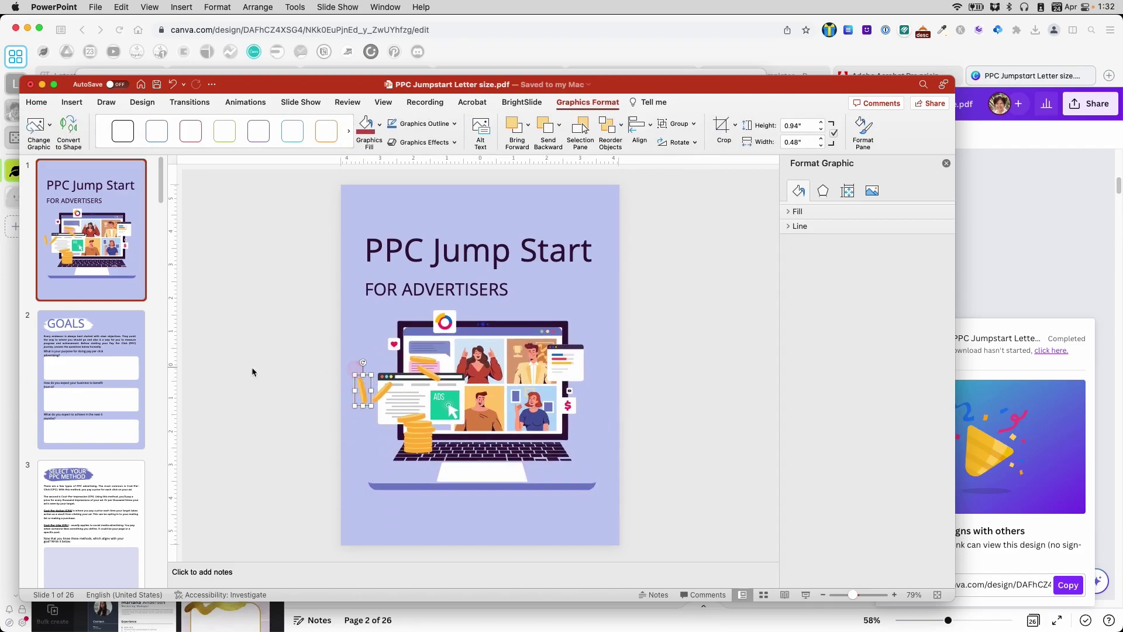
# Inspect slide 2's GOALS heading and intro paragraph as separate editable text boxes.
pyautogui.click(78, 367)
pyautogui.click(441, 234)
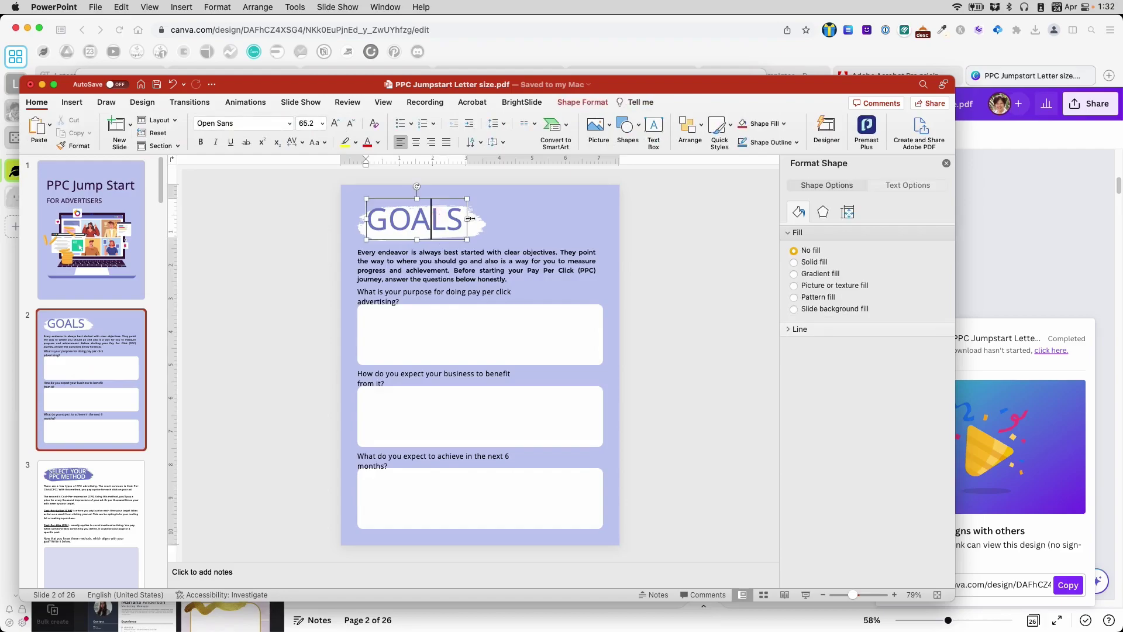
pyautogui.click(475, 244)
pyautogui.click(494, 253)
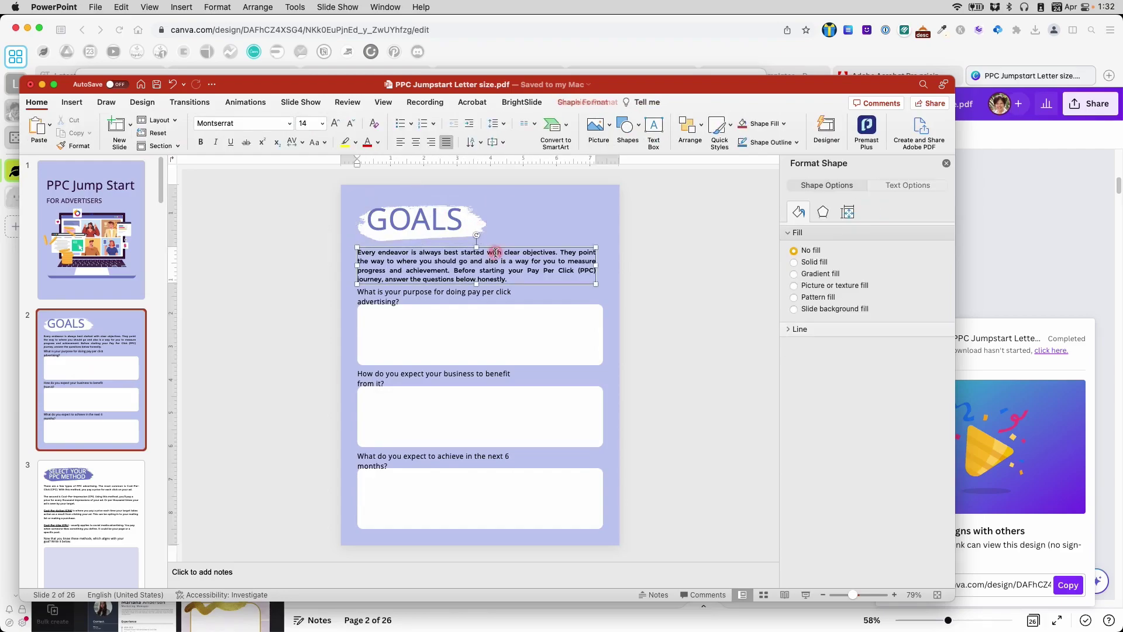
# Widen the text boxes of the first two questions on the GOALS slide so each question fits on one line.
pyautogui.click(470, 304)
pyautogui.moveTo(514, 297); pyautogui.dragTo(562, 292)
pyautogui.click(456, 370)
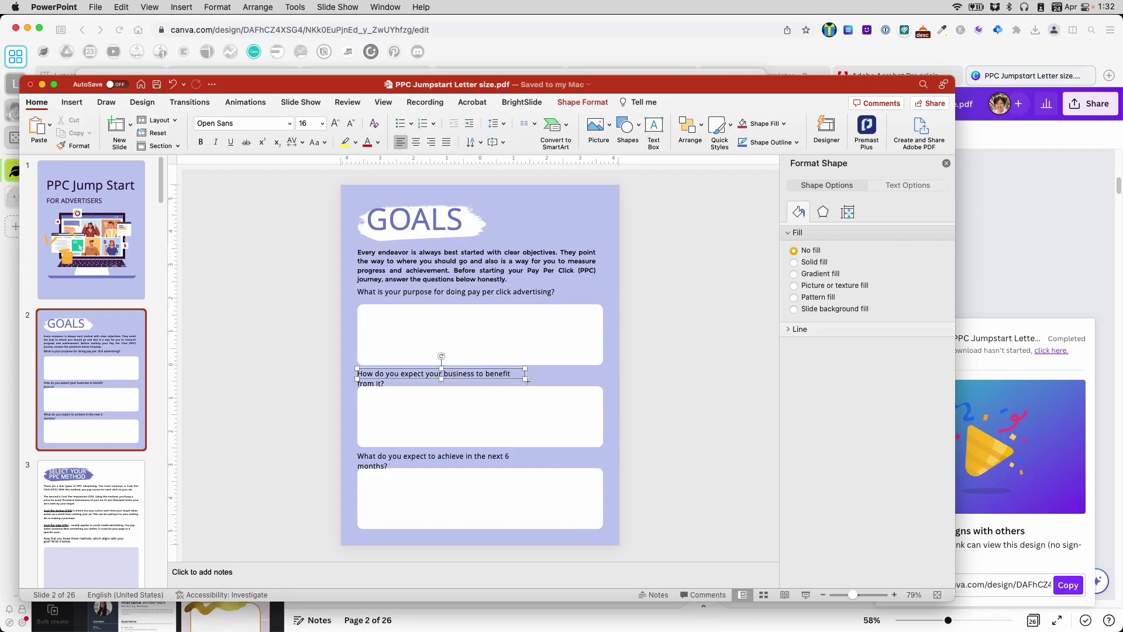
pyautogui.moveTo(527, 379); pyautogui.dragTo(545, 382)
pyautogui.click(501, 420)
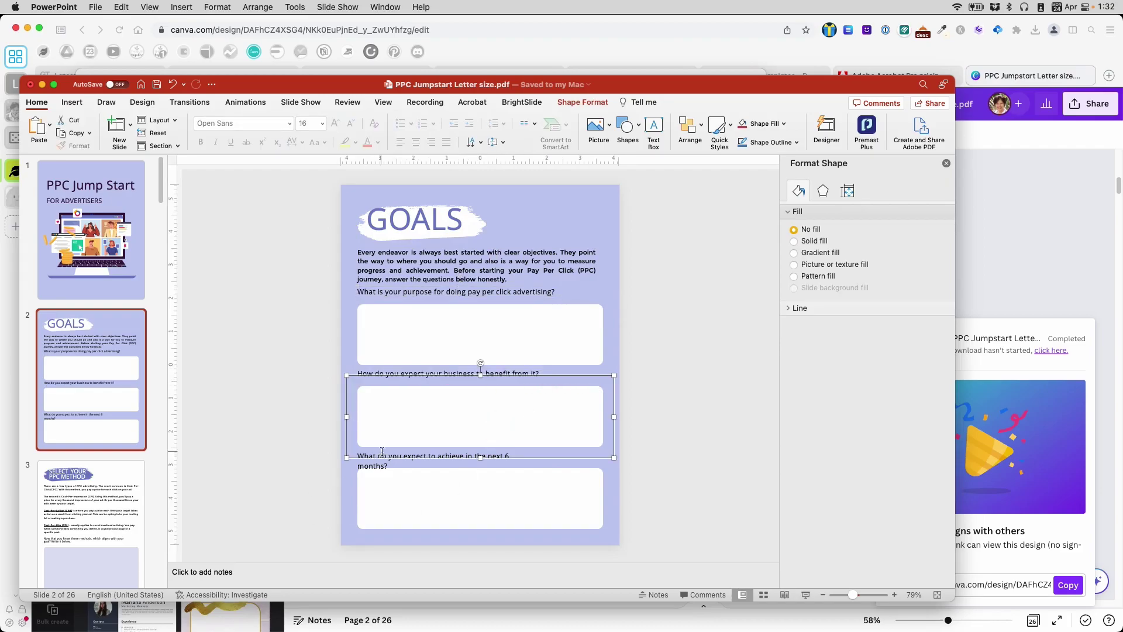